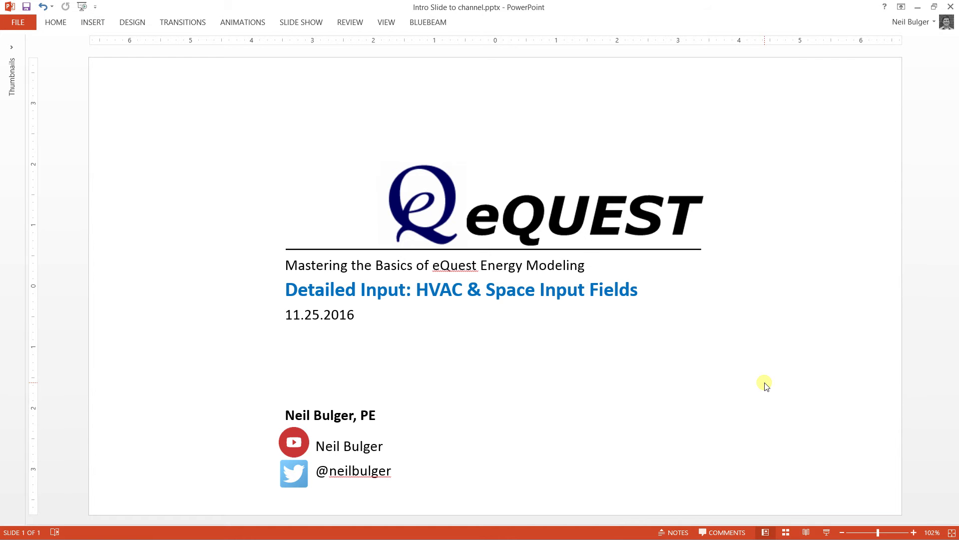
Step: Switch from the PowerPoint intro slide to the Integral Office eQUEST project
key("alt+Tab")
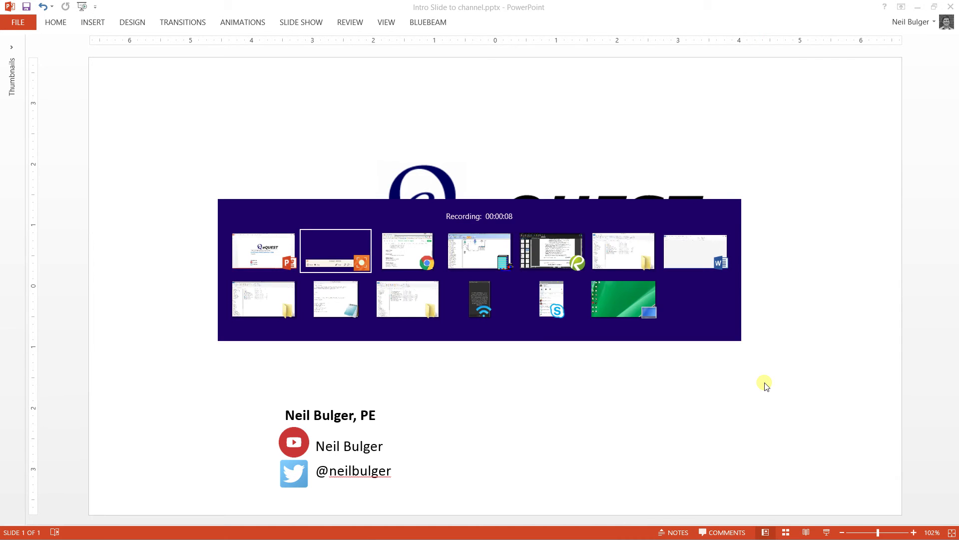
key("alt+Tab")
key("alt+Tab")
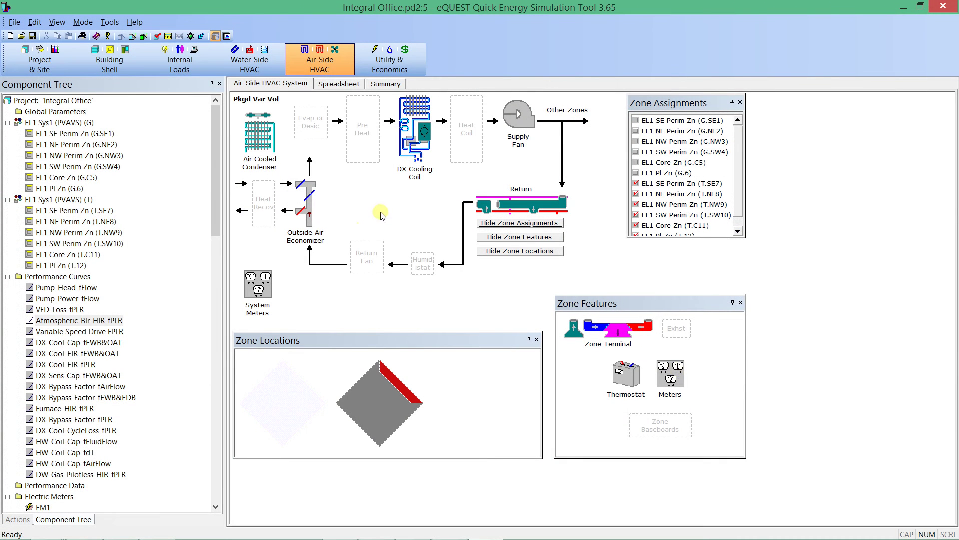
Step: In Internal Loads, review and close the EL1 SE Perim Spc (G.SE1) space properties
left_click(185, 61)
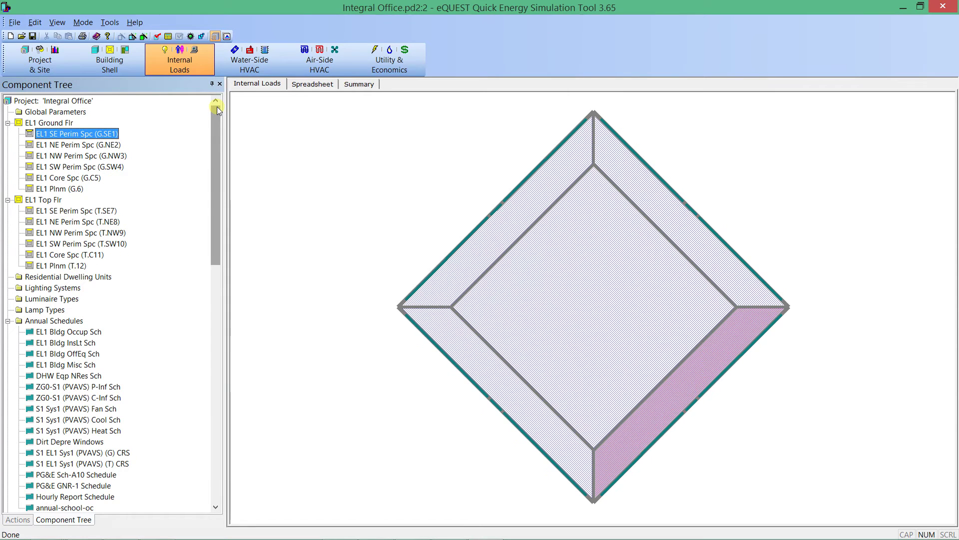
double_click(76, 136)
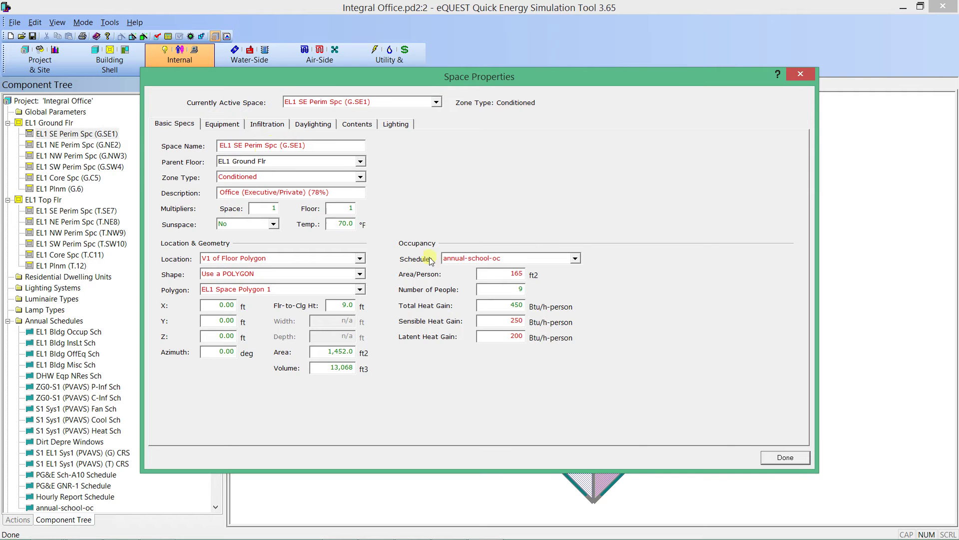
left_click(801, 75)
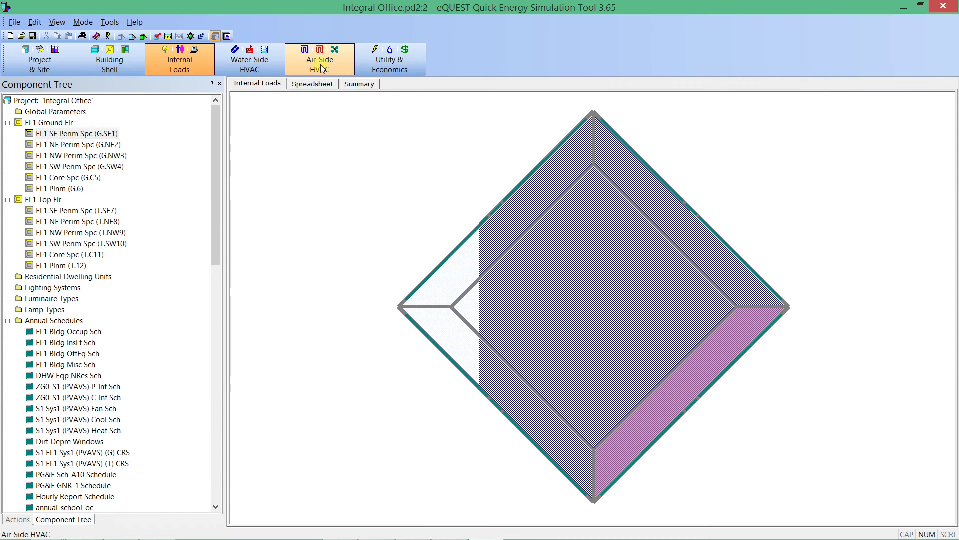
Step: Check the zones the G and T systems serve, then open EL1 SE Perim Zn (G.SE1) parameters
left_click(320, 65)
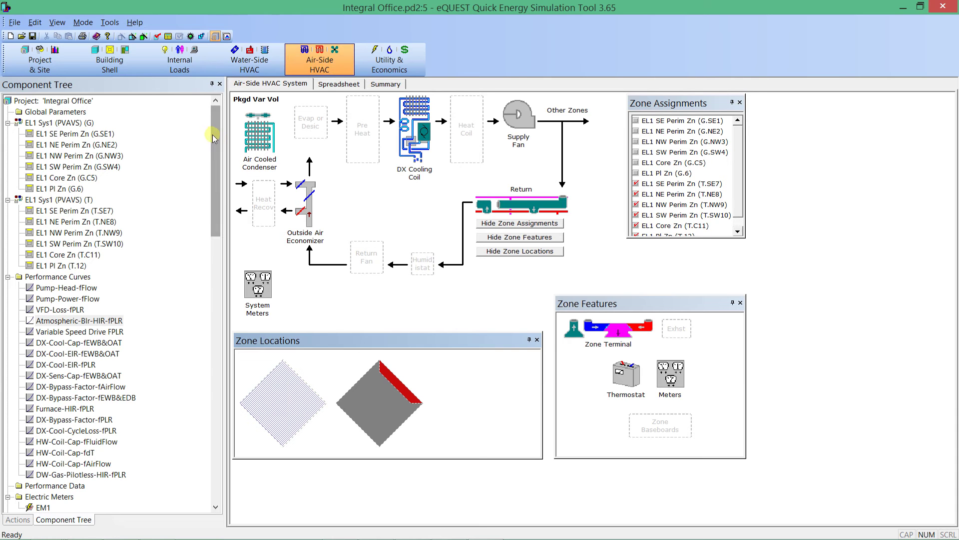
left_click(72, 122)
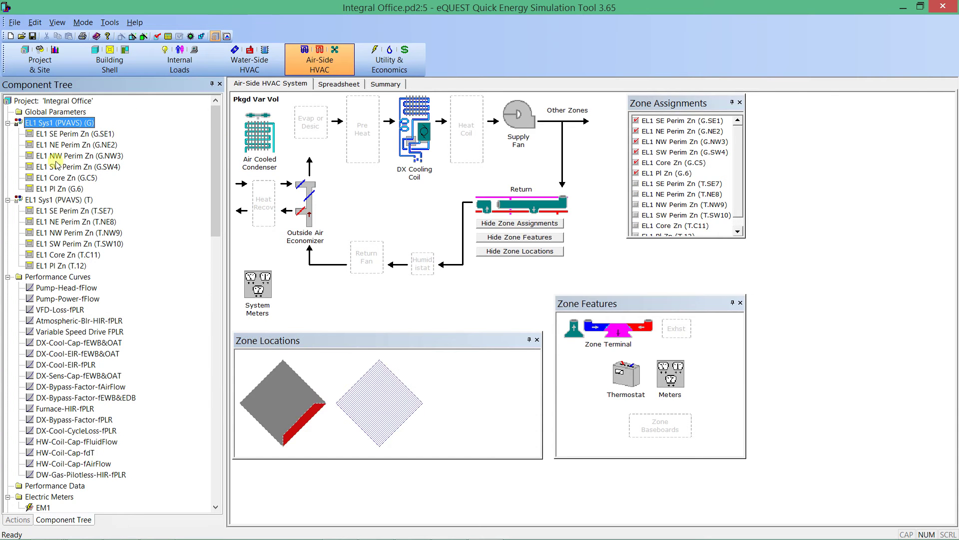
left_click(60, 200)
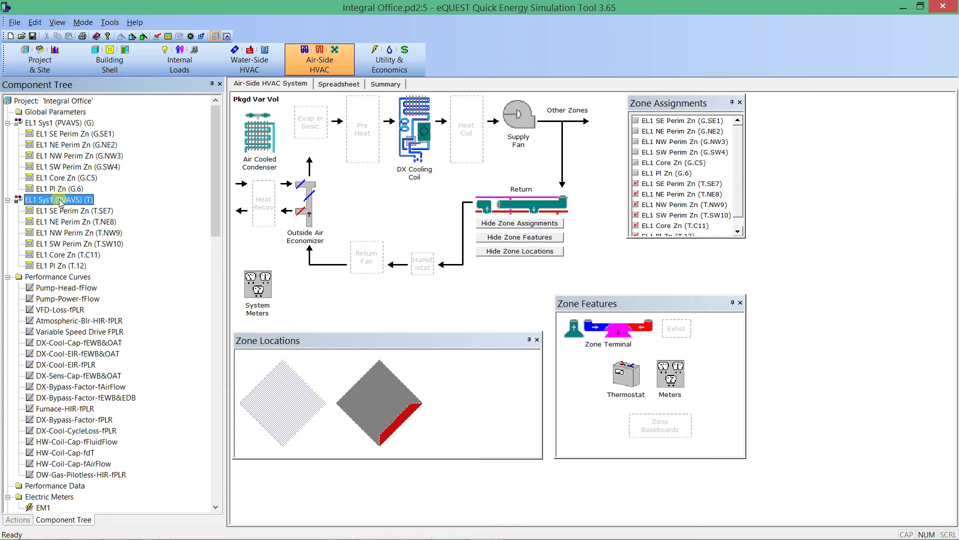
left_click(80, 124)
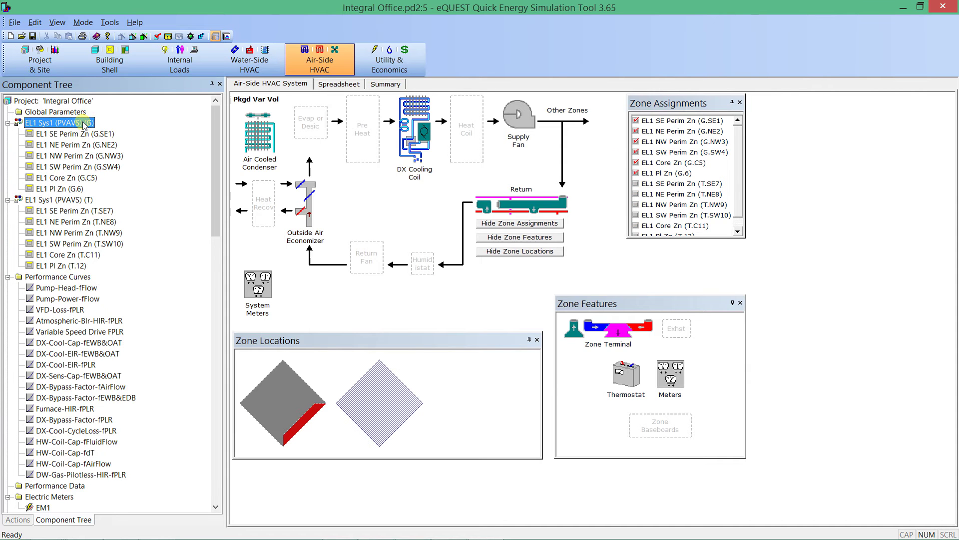
left_click(80, 134)
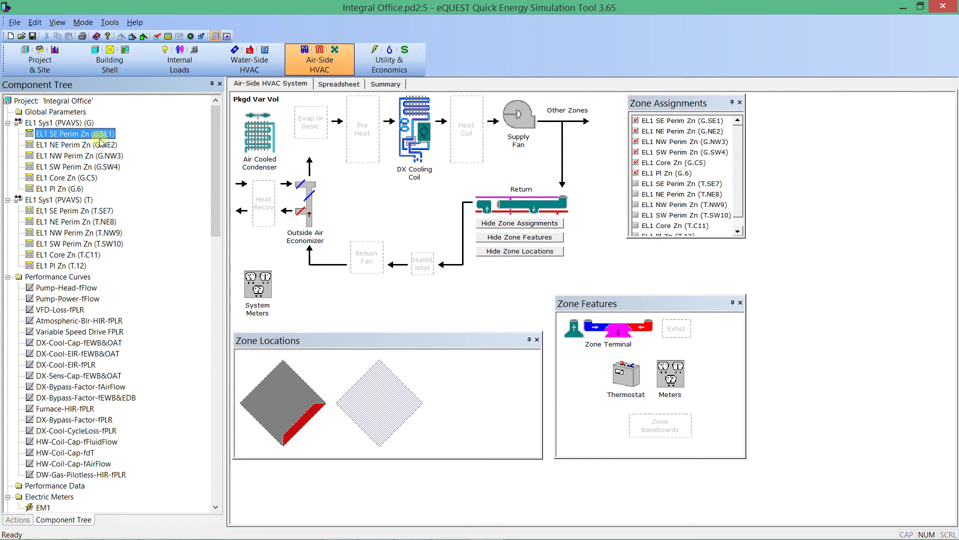
double_click(78, 135)
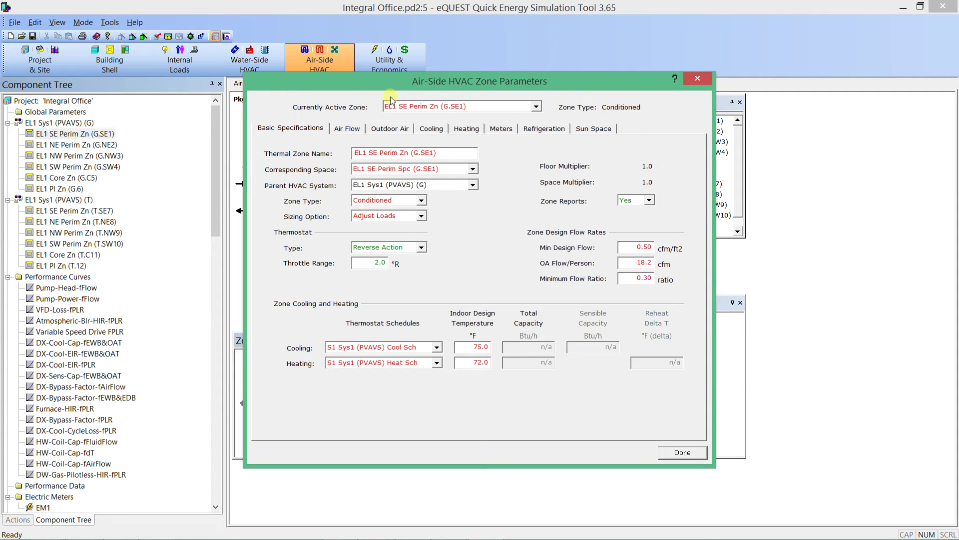
Step: Step through the zone list to EL1 Core Zn (G.C5) and select its cooling design temperature
left_click(536, 107)
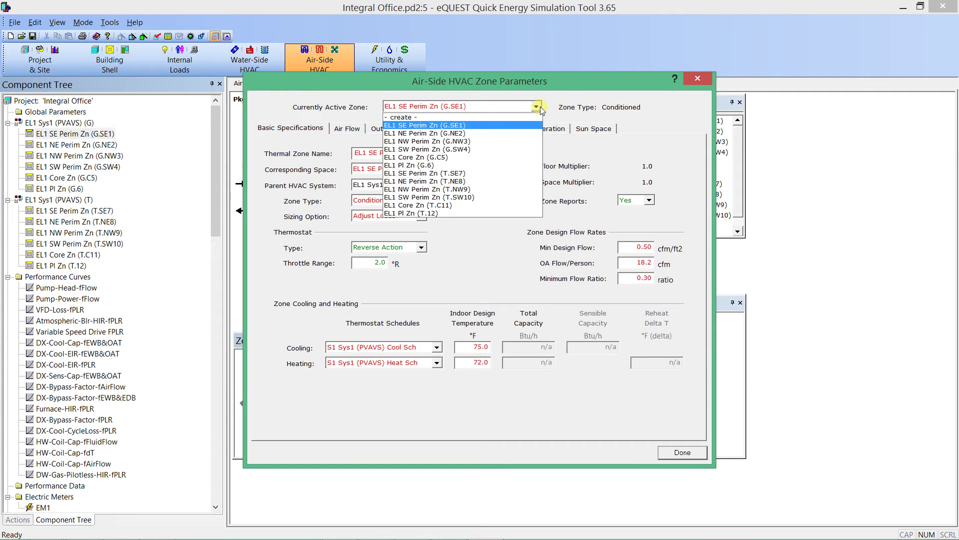
left_click(444, 141)
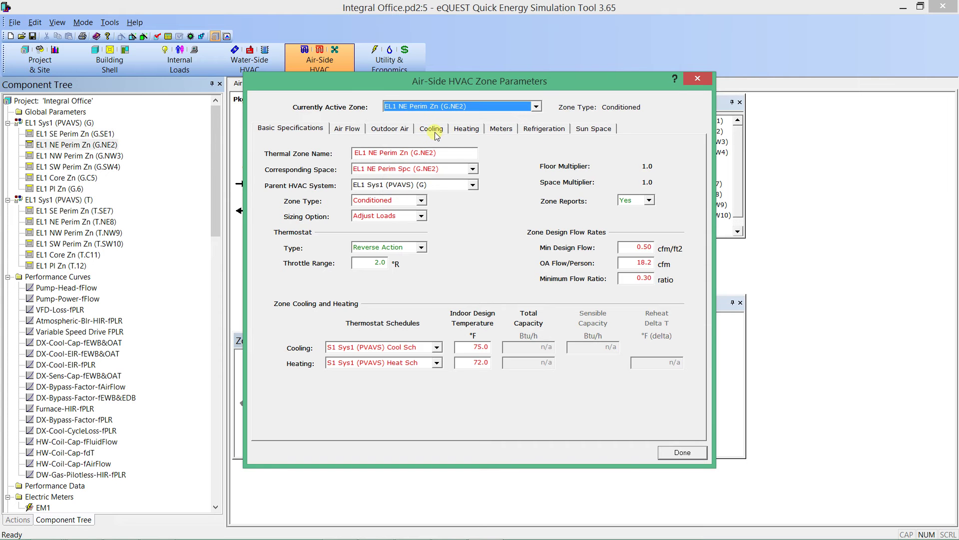
key("Down")
key("Down")
key("Down")
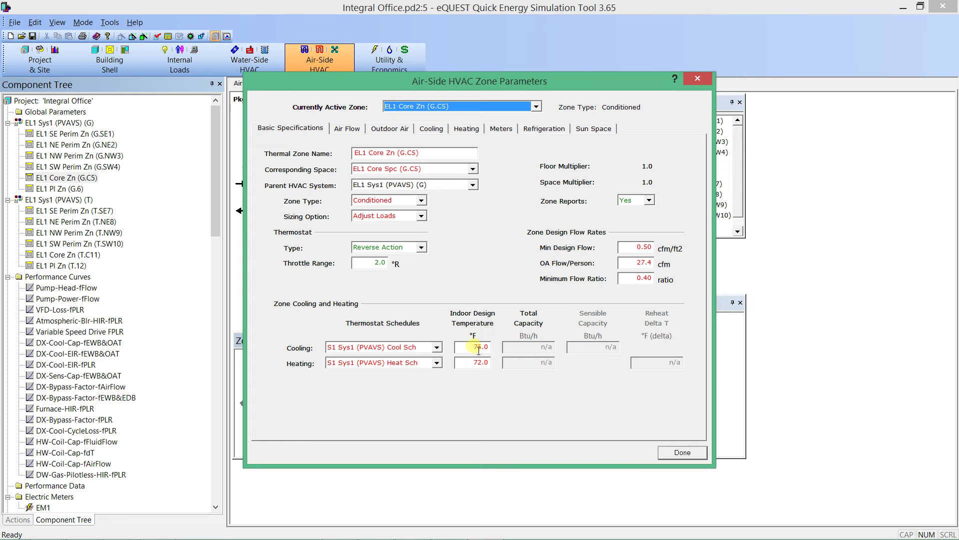
left_click_drag(478, 348, 491, 349)
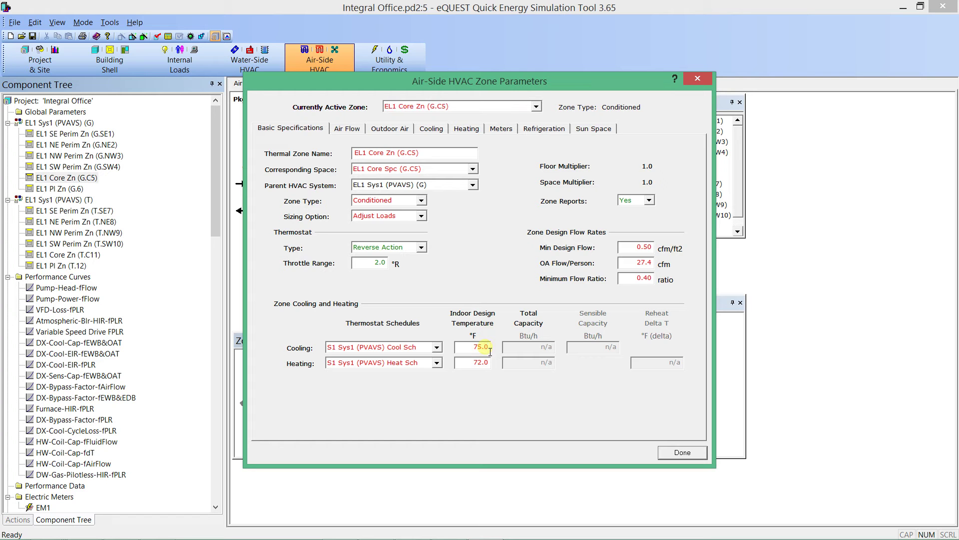
Step: Inspect the core zone's 75°F cooling and 72°F heating design temperatures, then close the dialog
left_click_drag(471, 367, 490, 367)
left_click(470, 349)
left_click(697, 456)
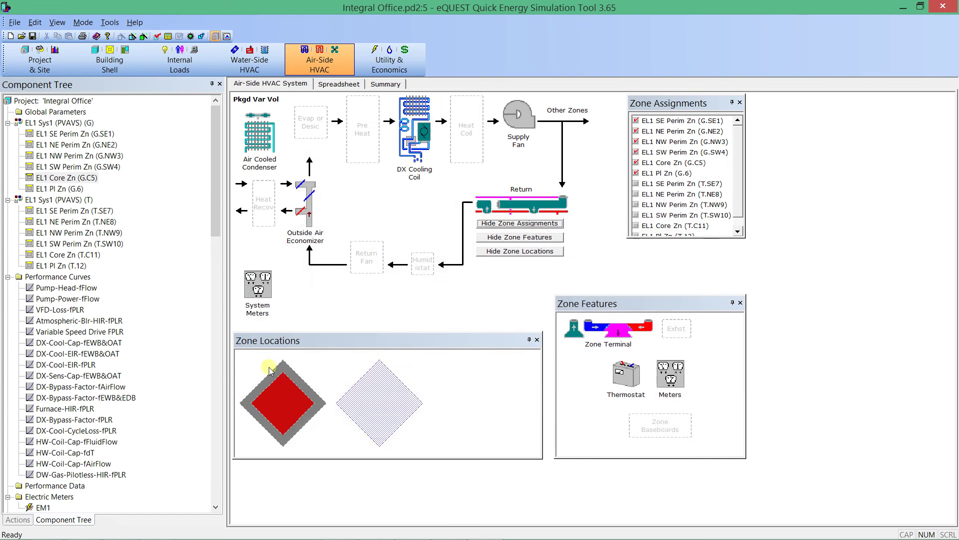
left_click(216, 406)
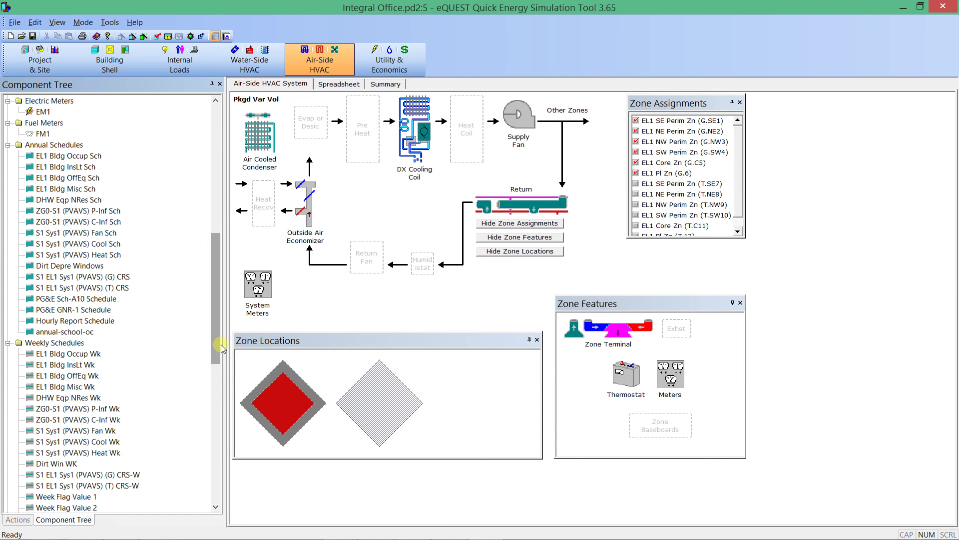
double_click(70, 243)
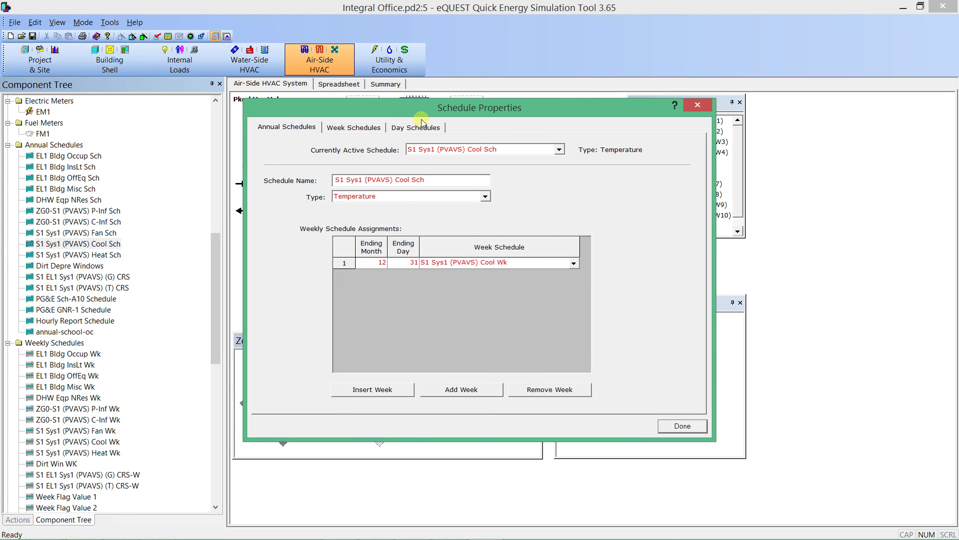
left_click(392, 129)
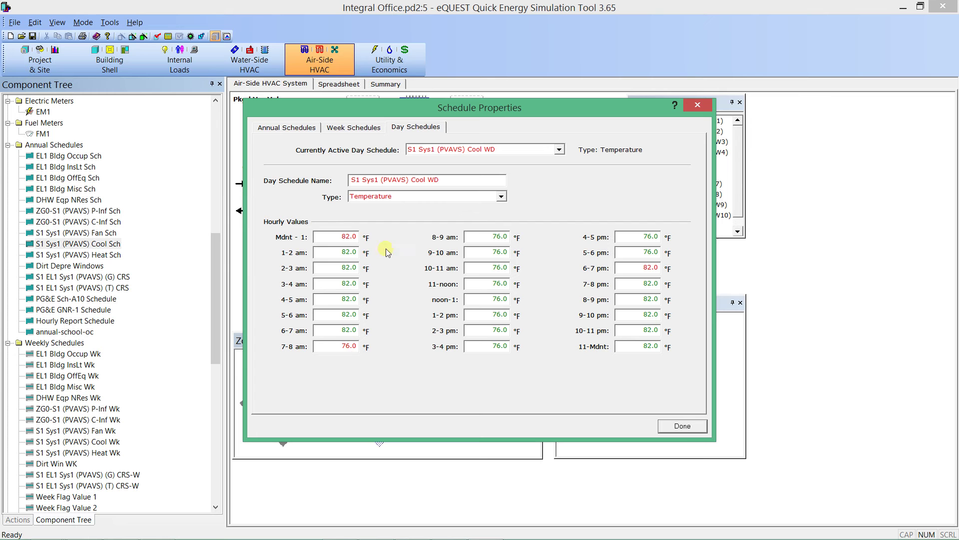
left_click(687, 430)
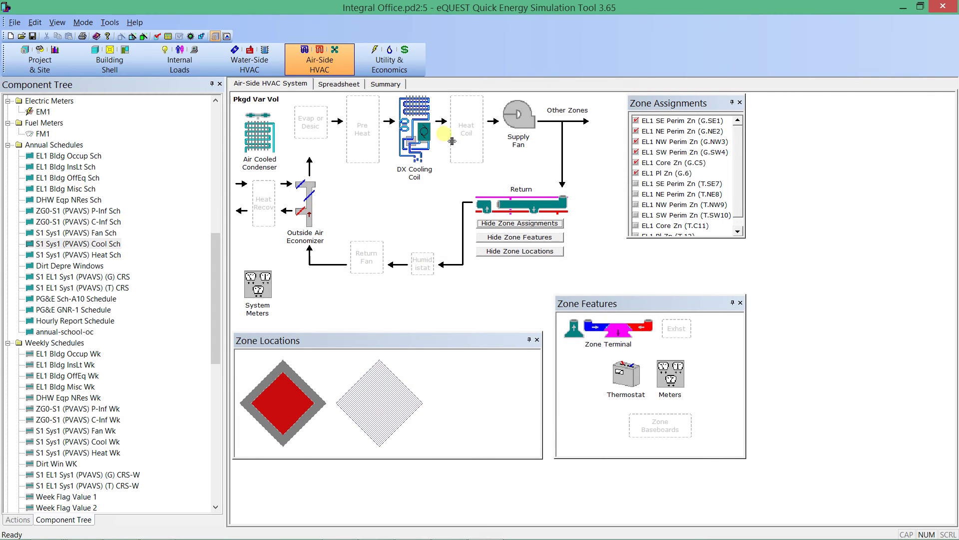
Step: Open EL1 SE Perim Zn (G.SE1) parameters and view its air flow settings (0.50 cfm/ft² minimum)
left_click(217, 150)
double_click(74, 133)
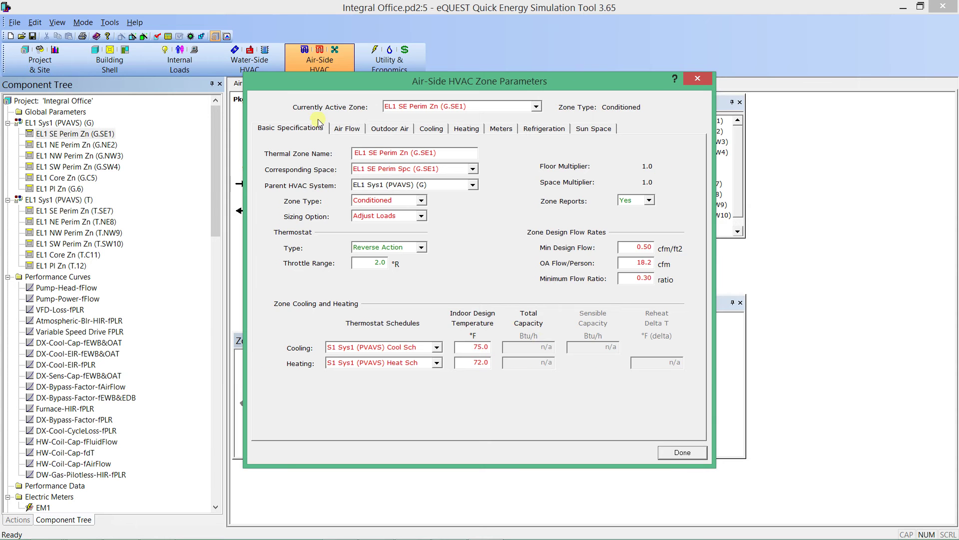
left_click(340, 130)
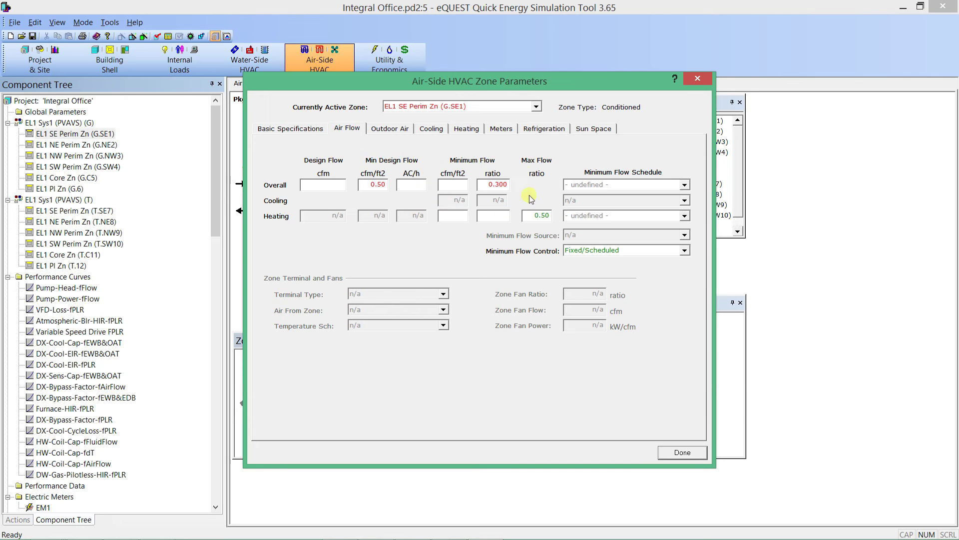
Step: Change the SE perimeter zone's outdoor air flow per person from 18.2 to 15.0 cfm
left_click(385, 131)
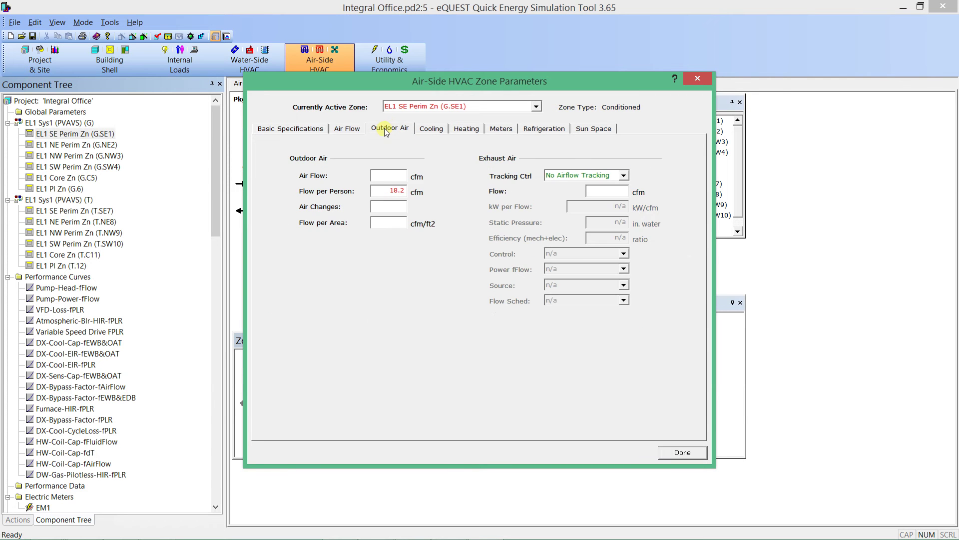
left_click(347, 129)
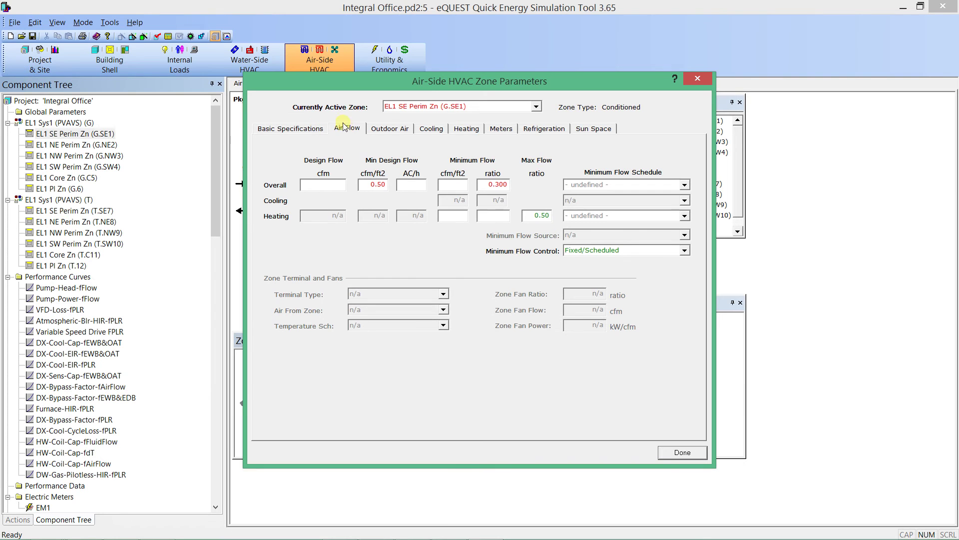
left_click(405, 132)
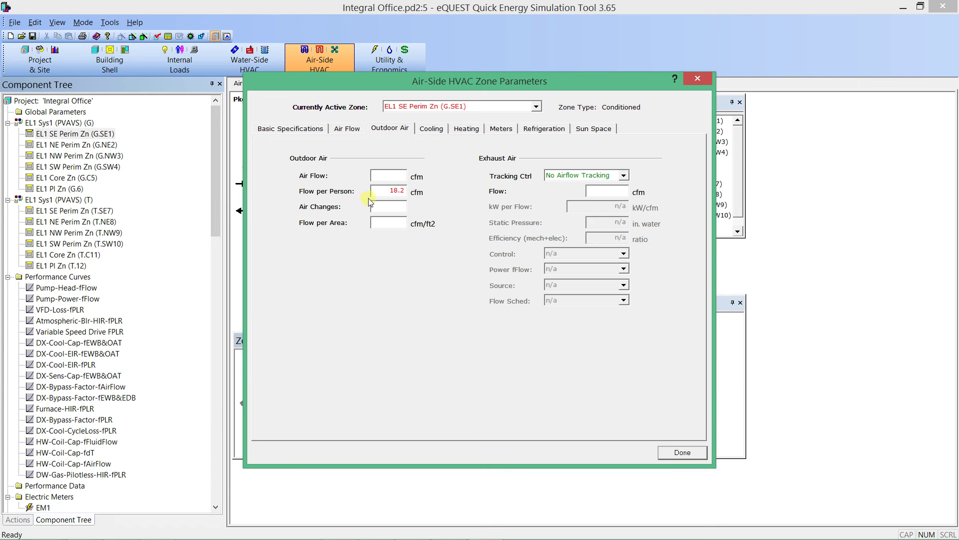
double_click(389, 190)
left_click(395, 225)
left_click(394, 223)
left_click(431, 129)
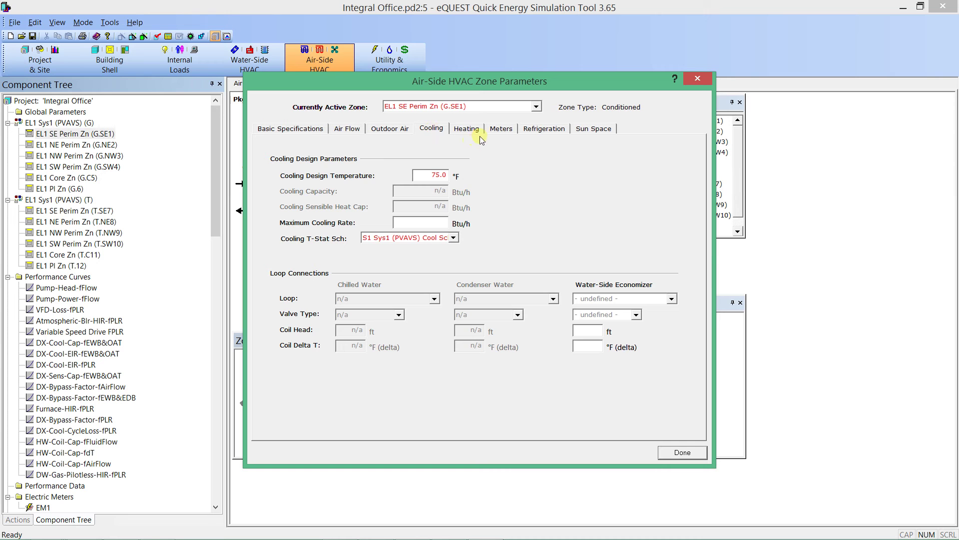
Step: Look over the zone's heating, meter, sun space and refrigeration settings
left_click(464, 130)
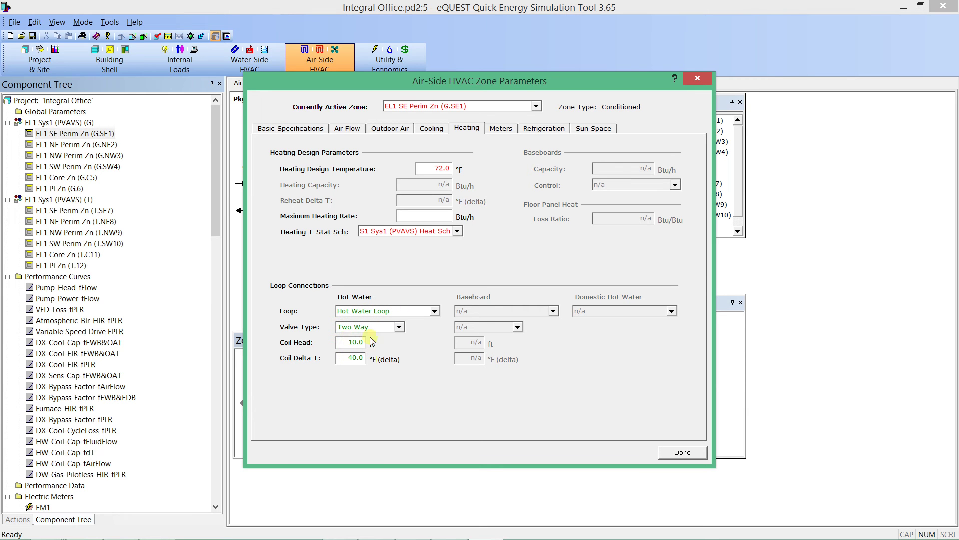
left_click(499, 129)
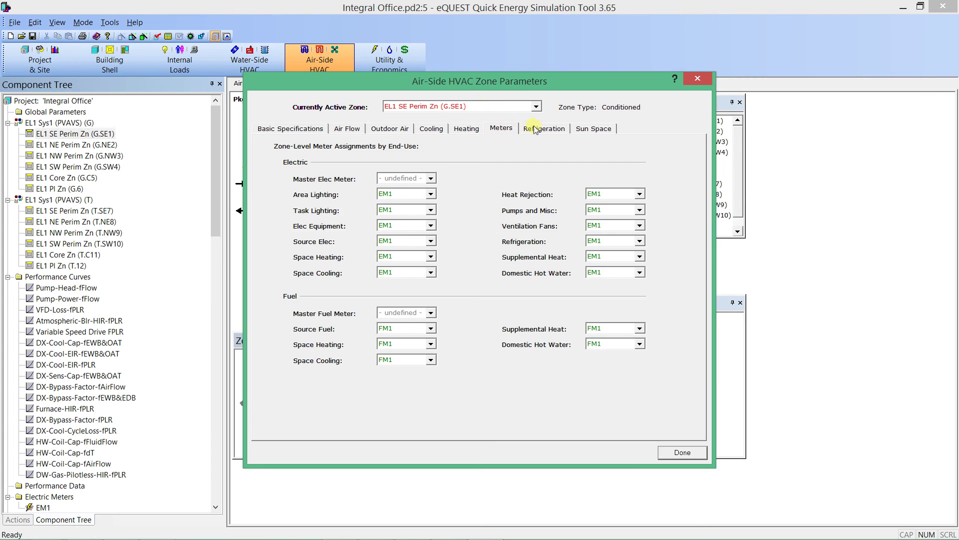
left_click(537, 128)
left_click(604, 129)
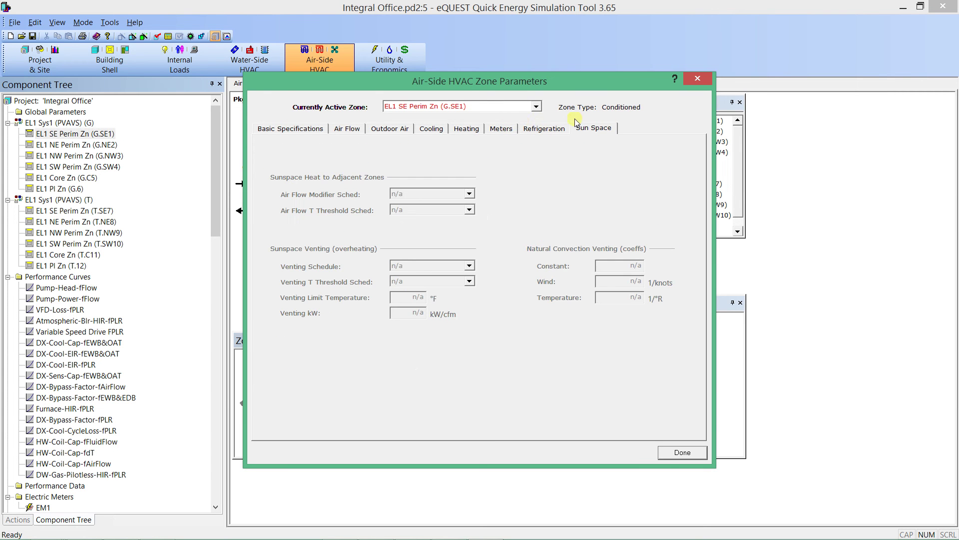
left_click(555, 130)
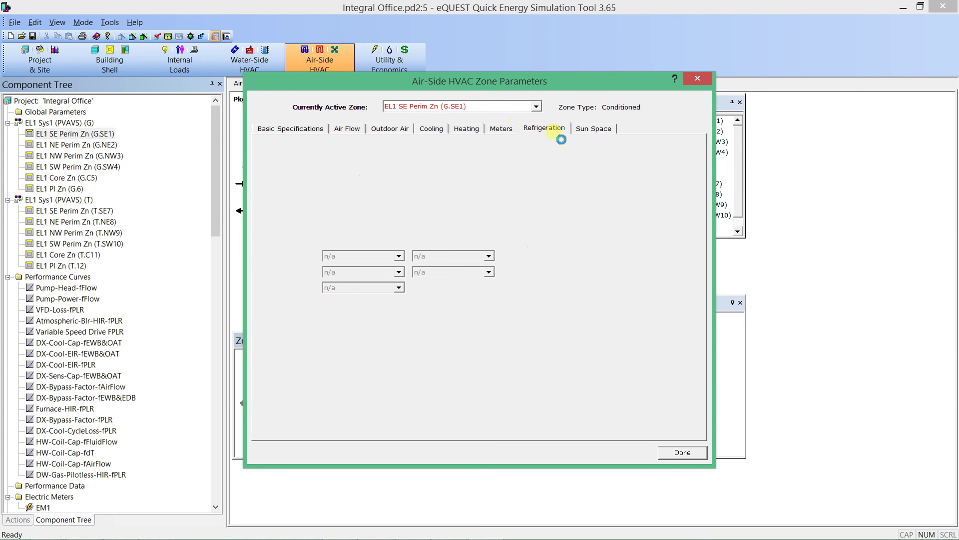
Step: Revisit the cooling and heating pages, ending on the zone's basic specifications
left_click(503, 129)
left_click(466, 128)
left_click(389, 128)
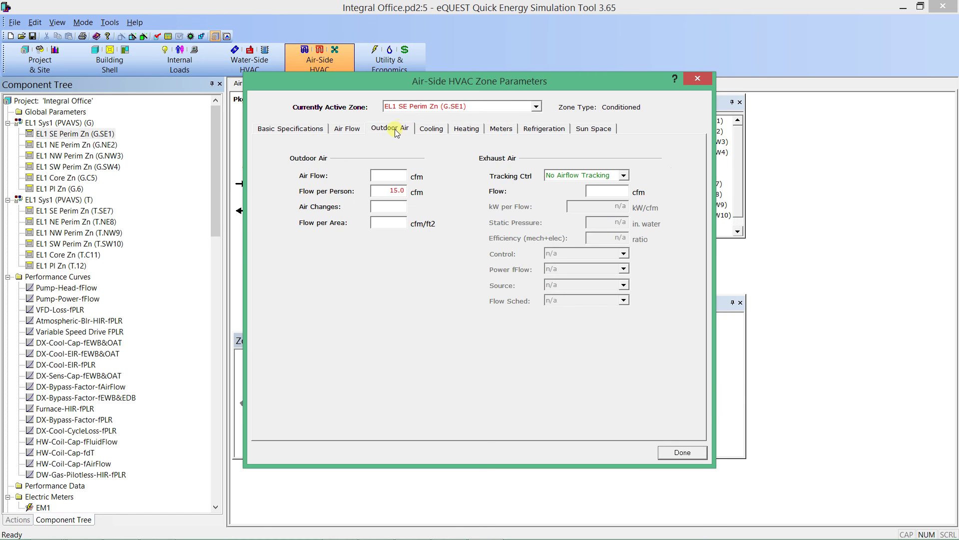
left_click(347, 130)
left_click(377, 132)
left_click(426, 132)
left_click(470, 135)
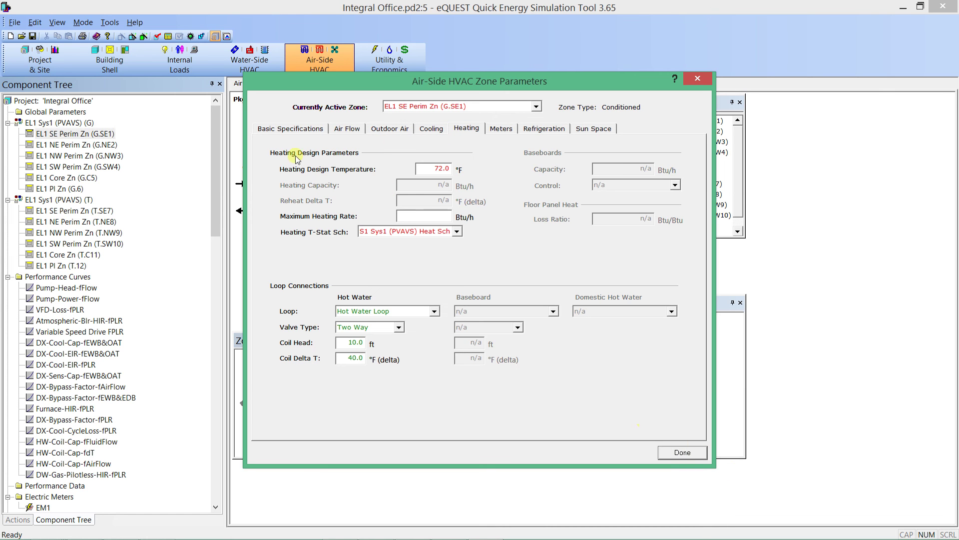
left_click(299, 131)
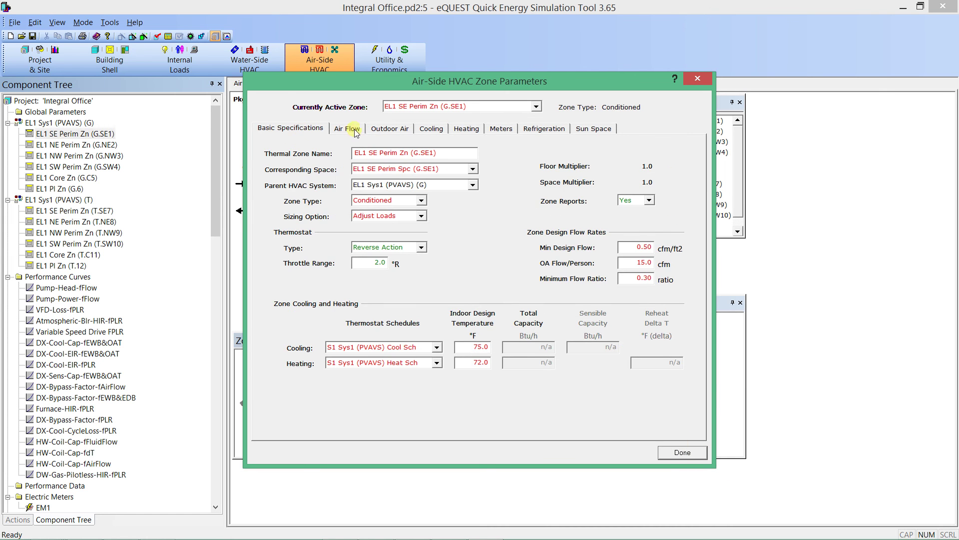
Step: Close the zone dialog and show the zone spreadsheet in Air Flow display mode
left_click(682, 453)
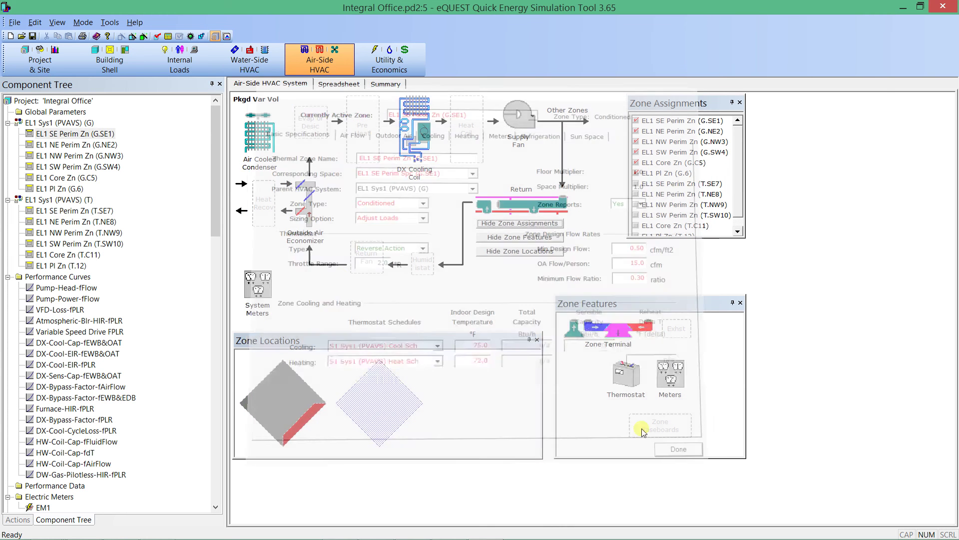
left_click(339, 84)
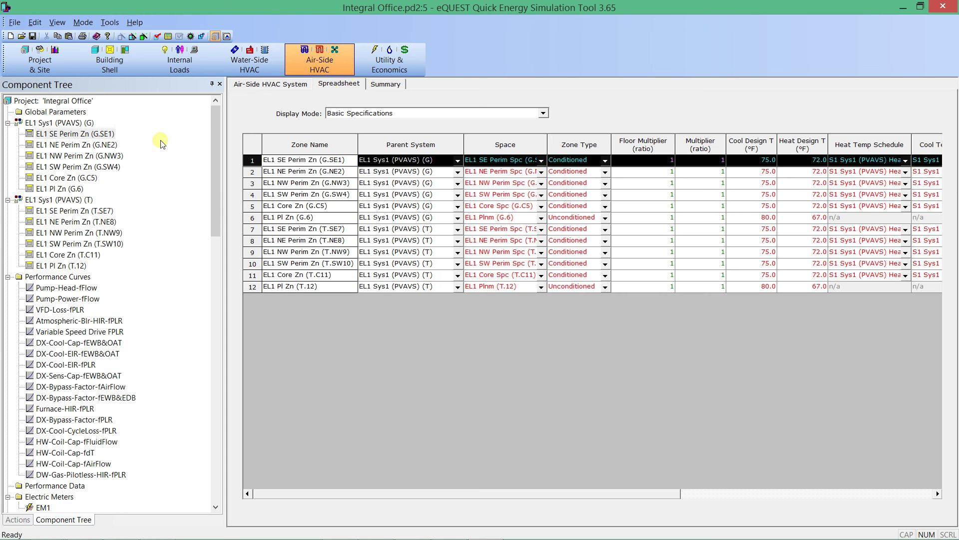
left_click(69, 144)
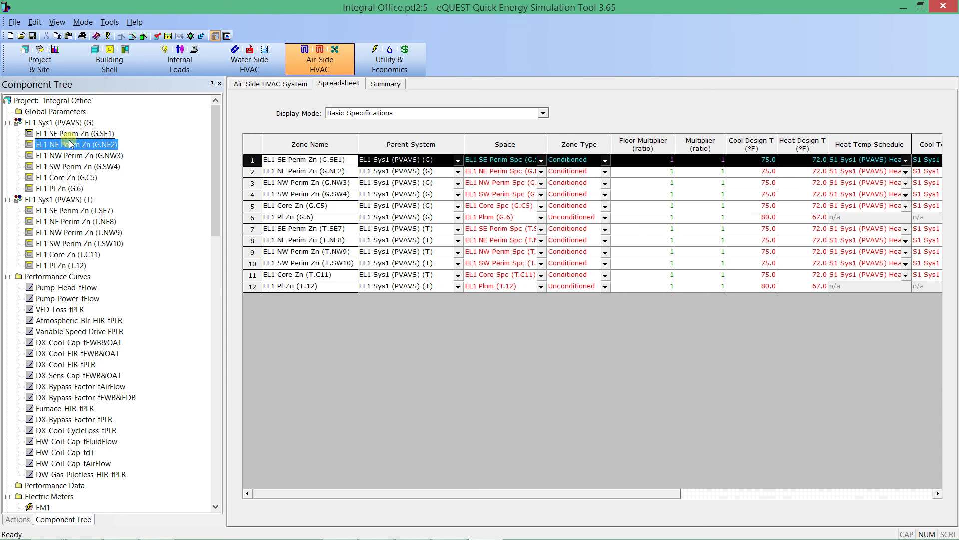
left_click(522, 117)
left_click(461, 129)
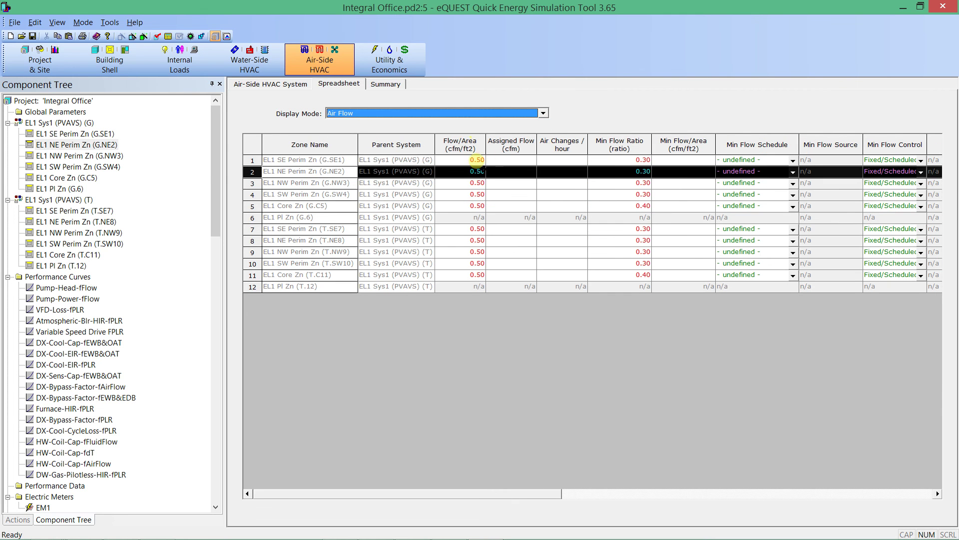
left_click(472, 161)
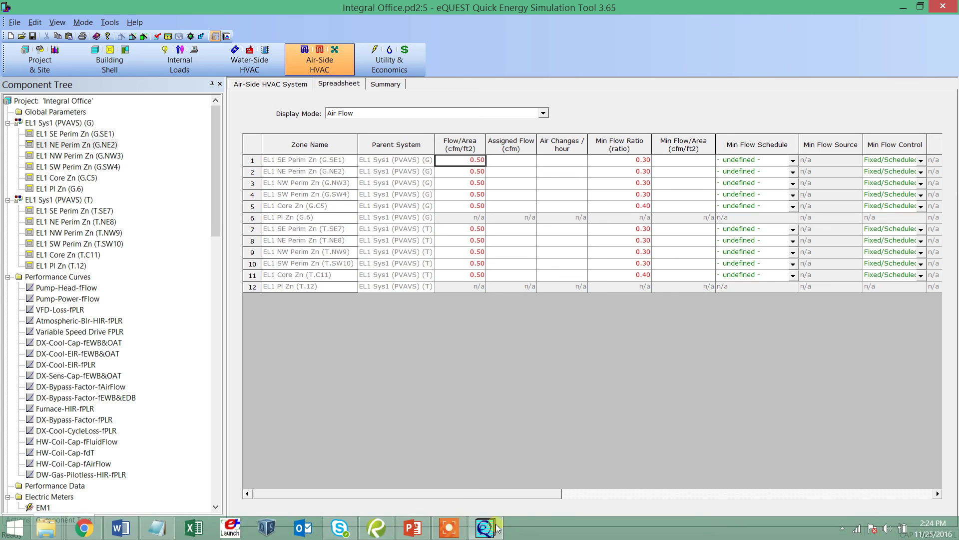
Step: Reset the minimum flow ratios of rows 1 and 2 to default
left_click(684, 162)
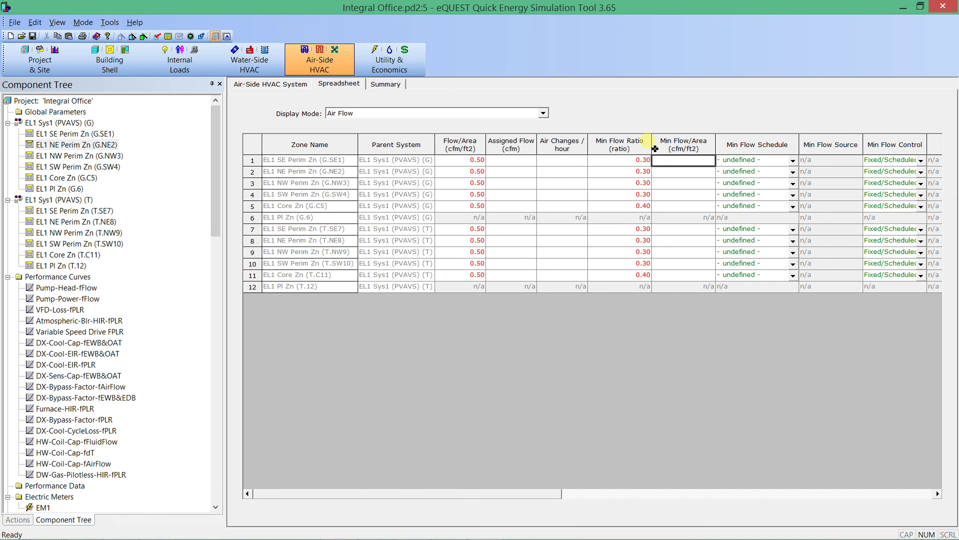
type("0.4")
right_click(638, 161)
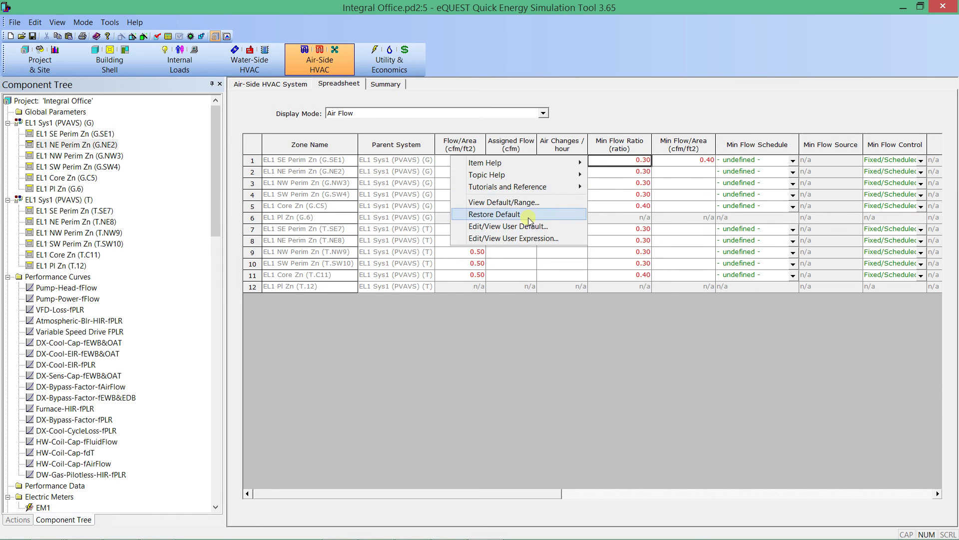
left_click(530, 218)
right_click(621, 172)
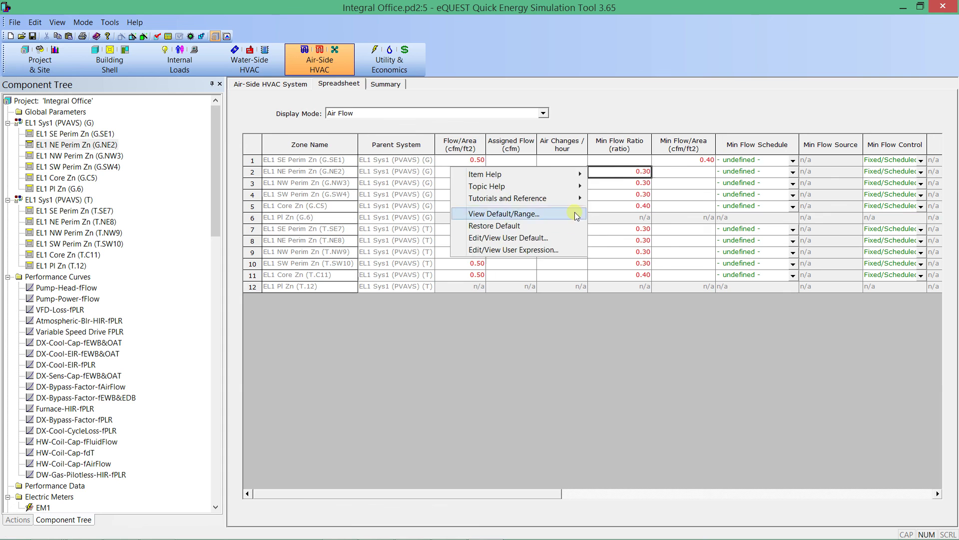
left_click(525, 225)
Step: Copy row 1's 0.40 cfm/ft² minimum flow per area down to rows 2–11
left_click(689, 161)
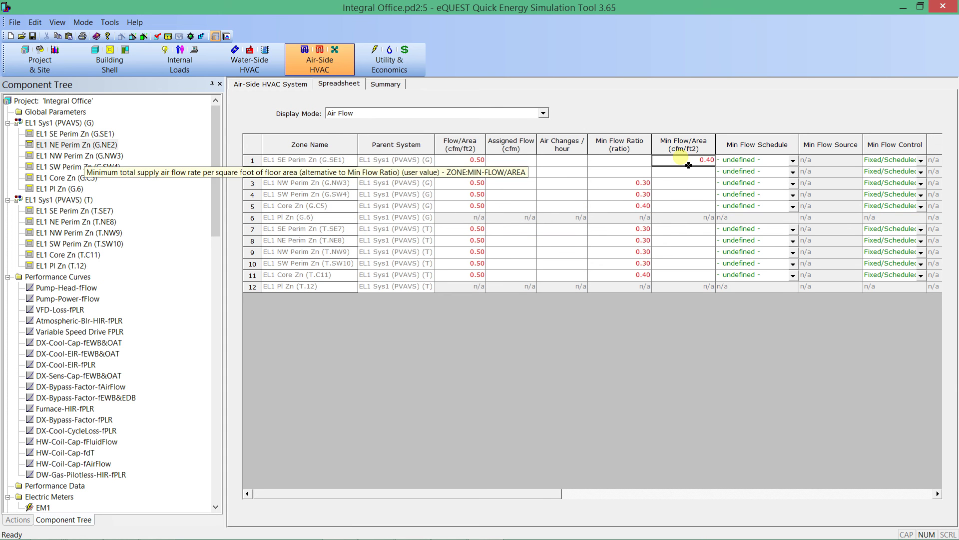
key("ctrl+c")
key("Down")
key("ctrl+v")
key("Down")
key("ctrl+v")
key("Down")
key("ctrl+v")
key("Down")
key("ctrl+v")
key("Down")
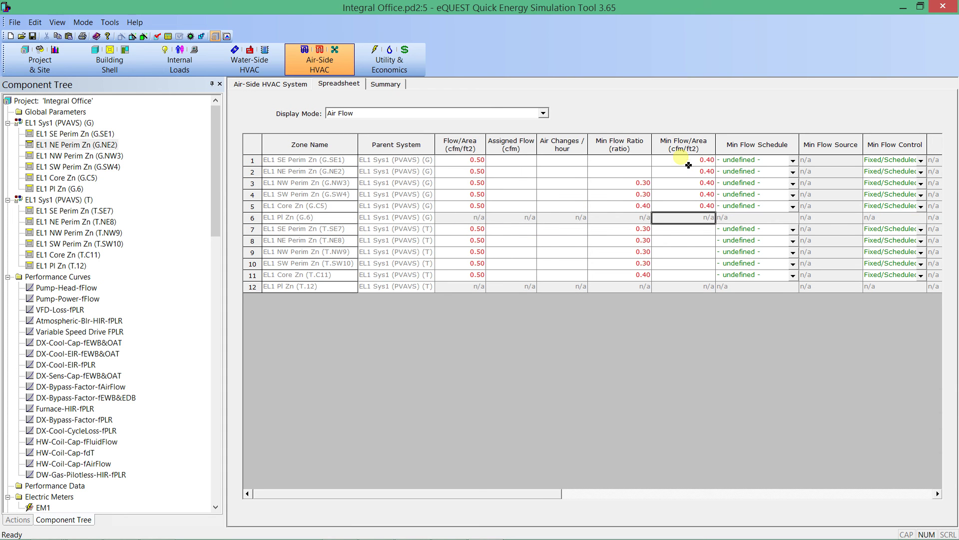
key("Down")
key("ctrl+v")
key("Down")
key("ctrl+v")
key("Down")
key("ctrl+v")
key("Down")
key("ctrl+v")
key("Down")
key("ctrl+v")
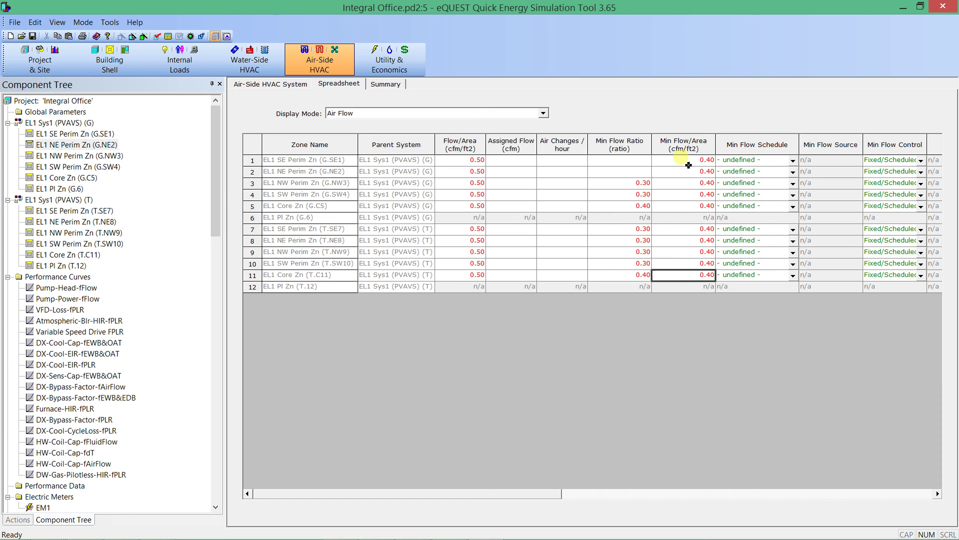
Step: Clear the minimum flow ratios for rows 3 through 11
right_click(650, 181)
left_click(567, 238)
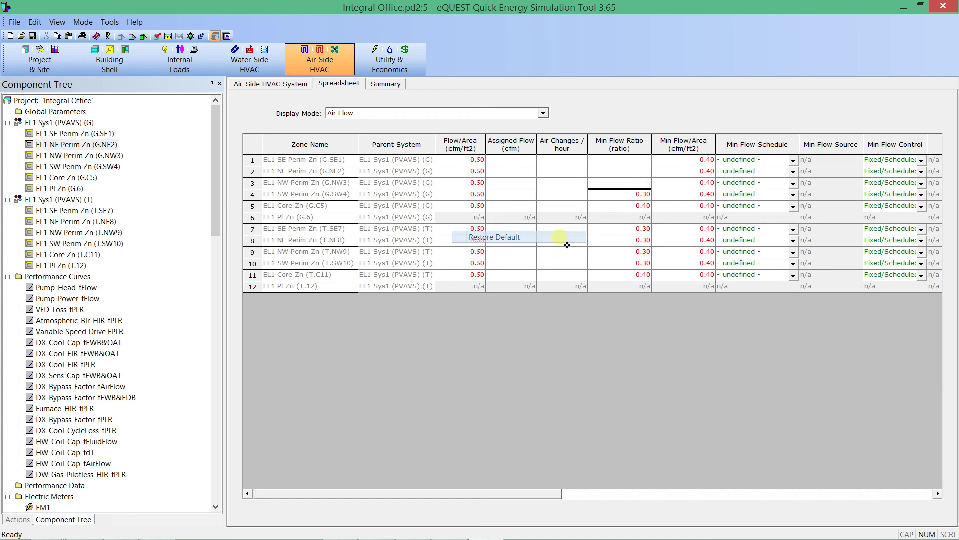
right_click(621, 175)
key("Escape")
key("Down")
key("Down")
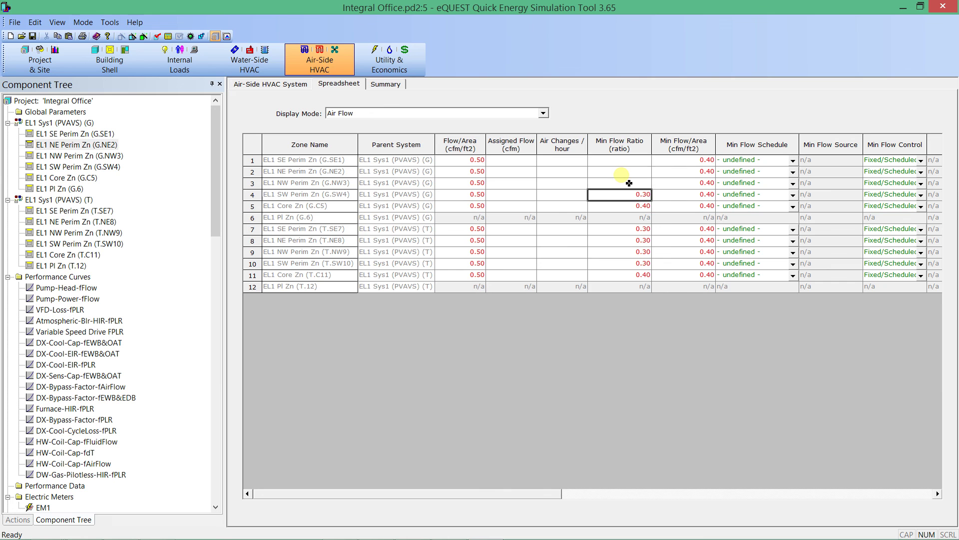
key("Delete")
key("Down")
key("Delete")
key("Down")
key("Down")
key("Delete")
key("Down")
key("Down")
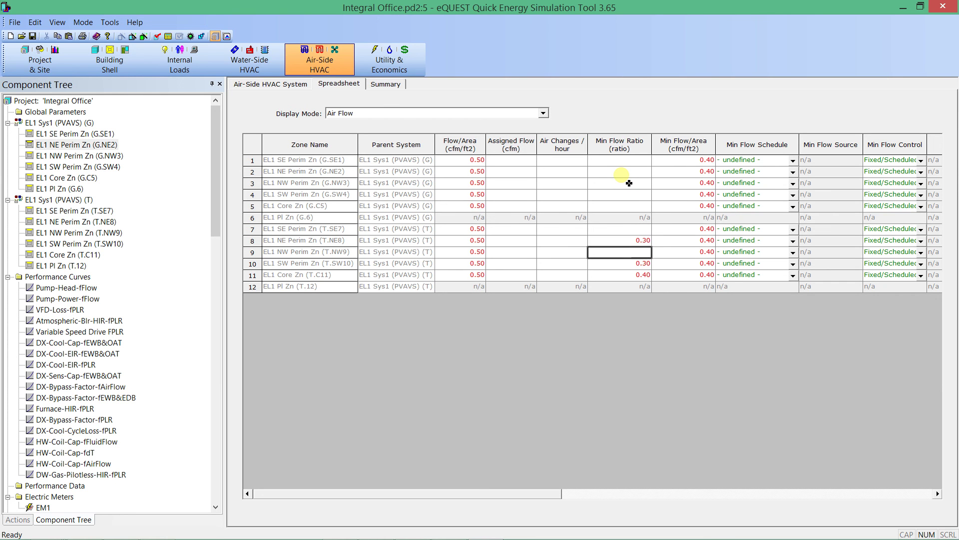
key("Up")
key("Delete")
key("Down")
key("Delete")
key("Down")
key("Delete")
key("Down")
key("Delete")
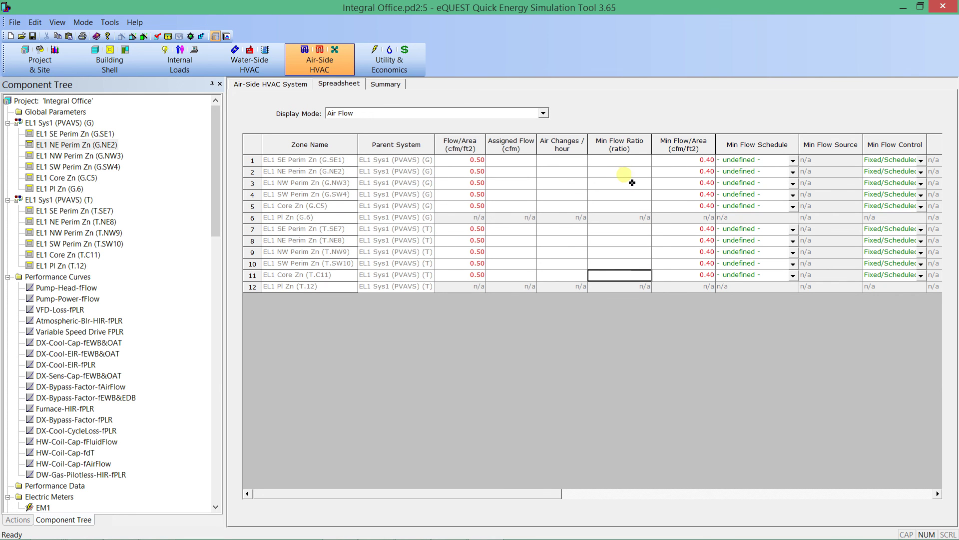
left_click(101, 134)
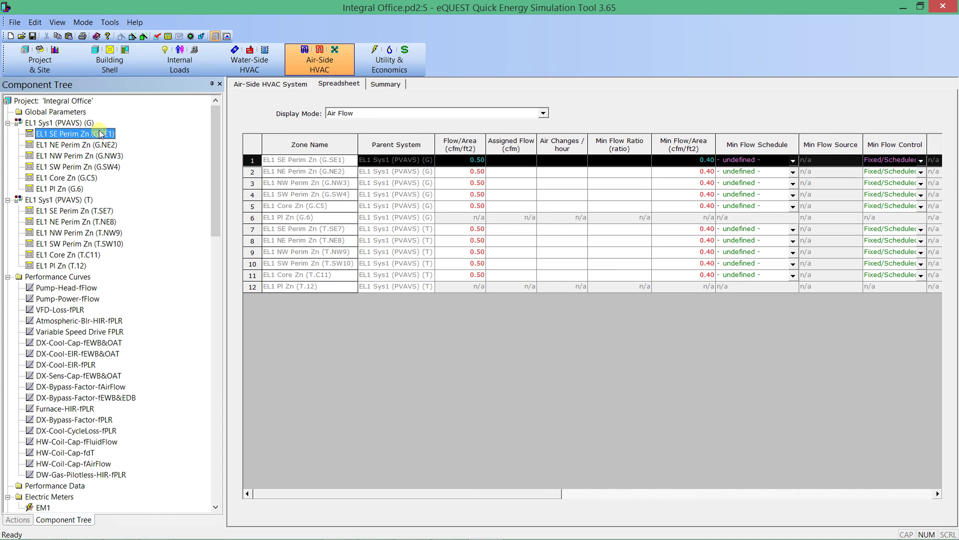
double_click(102, 134)
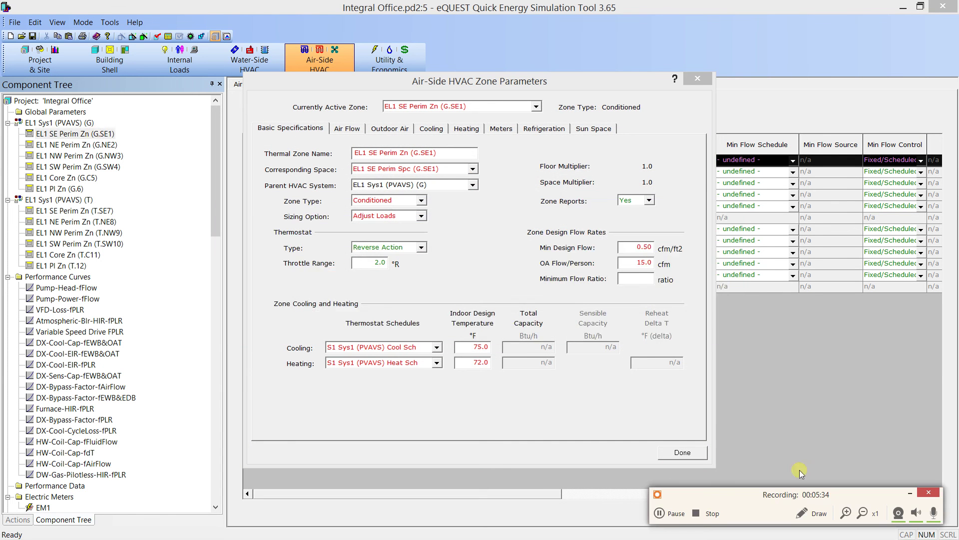
left_click(431, 296)
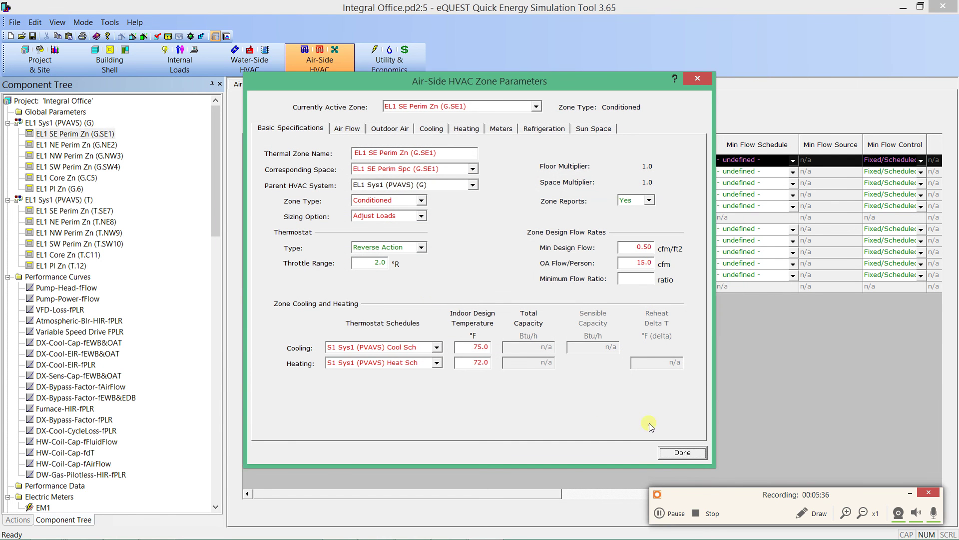
left_click(684, 452)
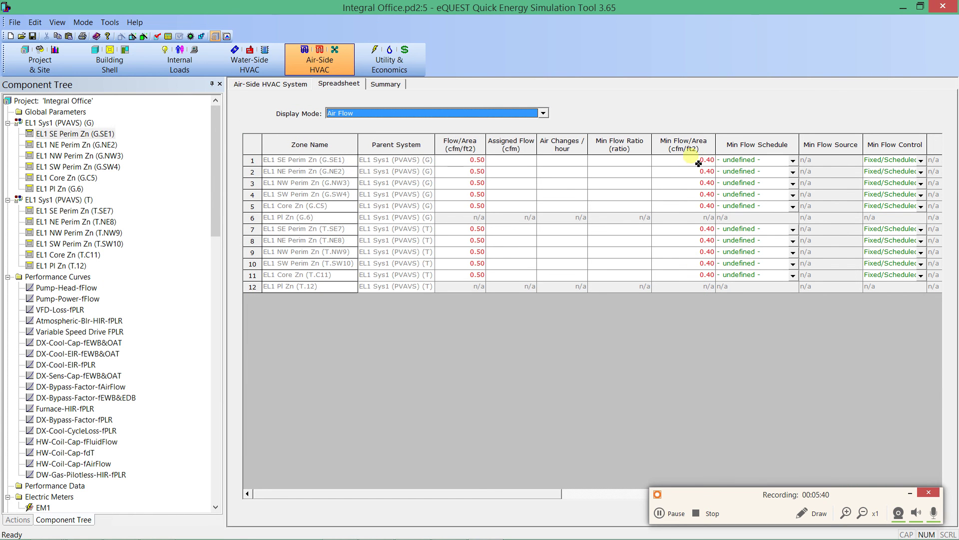
left_click(671, 229)
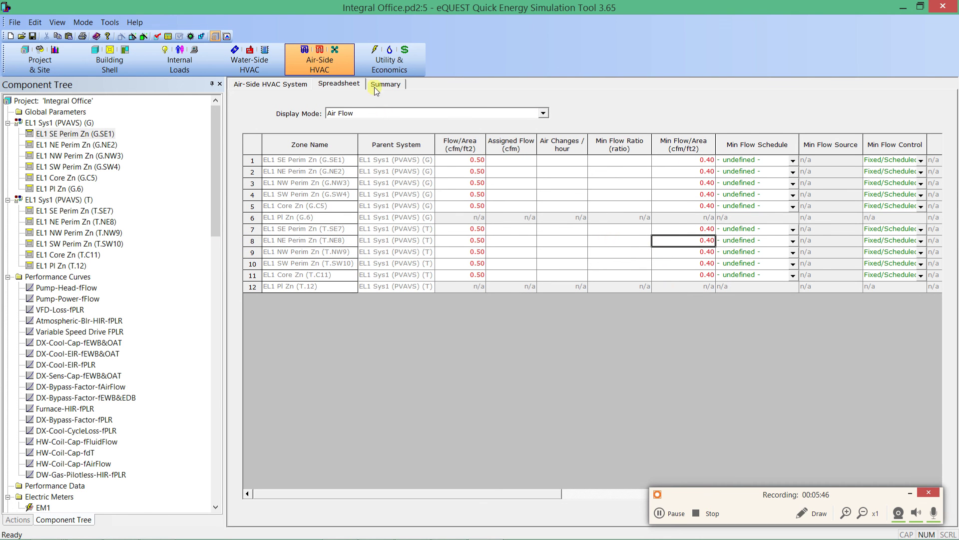
Step: Switch the zone spreadsheet display mode to Cooling, then to Basic Specifications
left_click(376, 114)
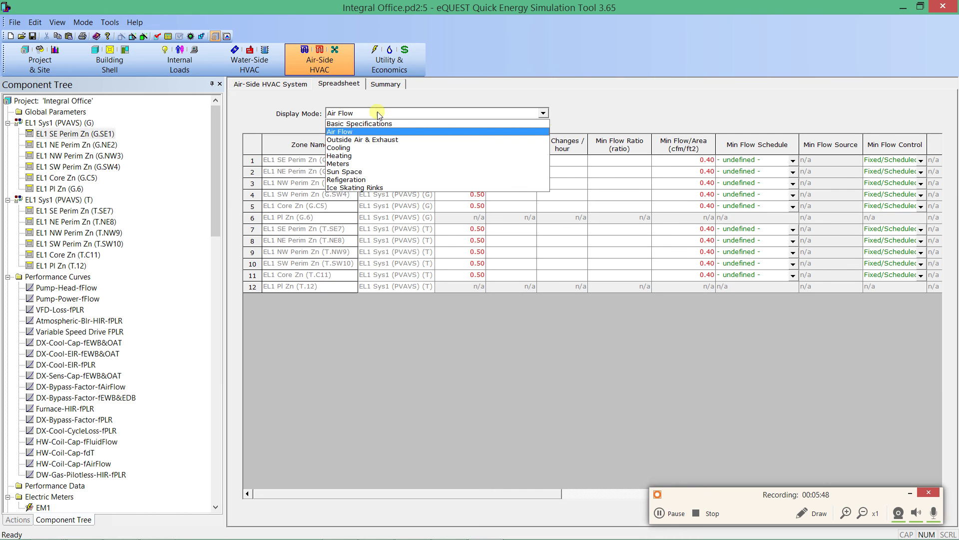
left_click(361, 149)
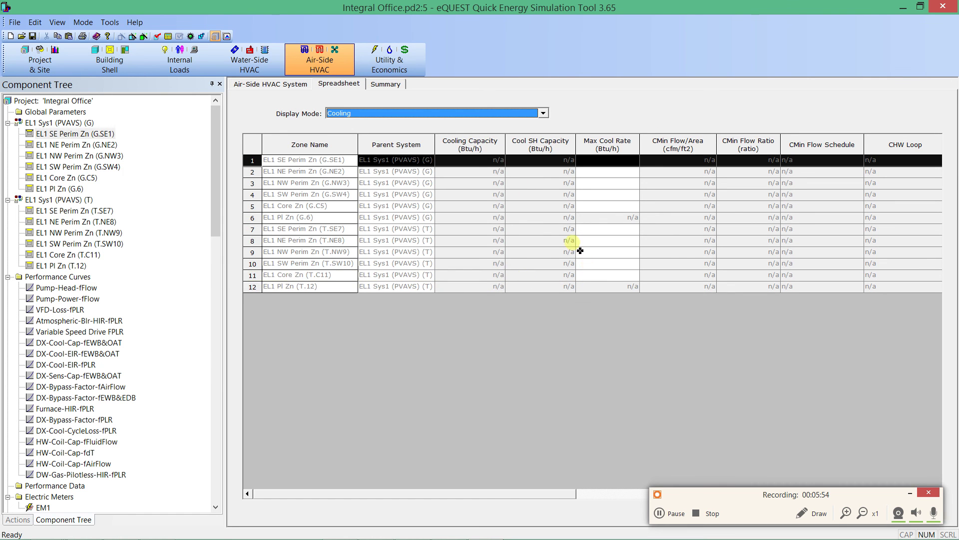
left_click(492, 115)
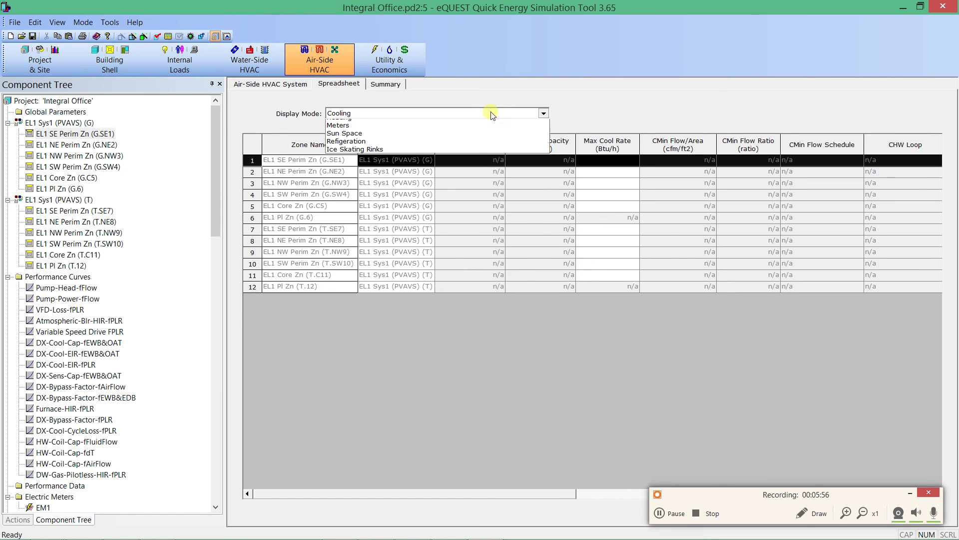
scroll(449, 131, "up", 3)
left_click(444, 123)
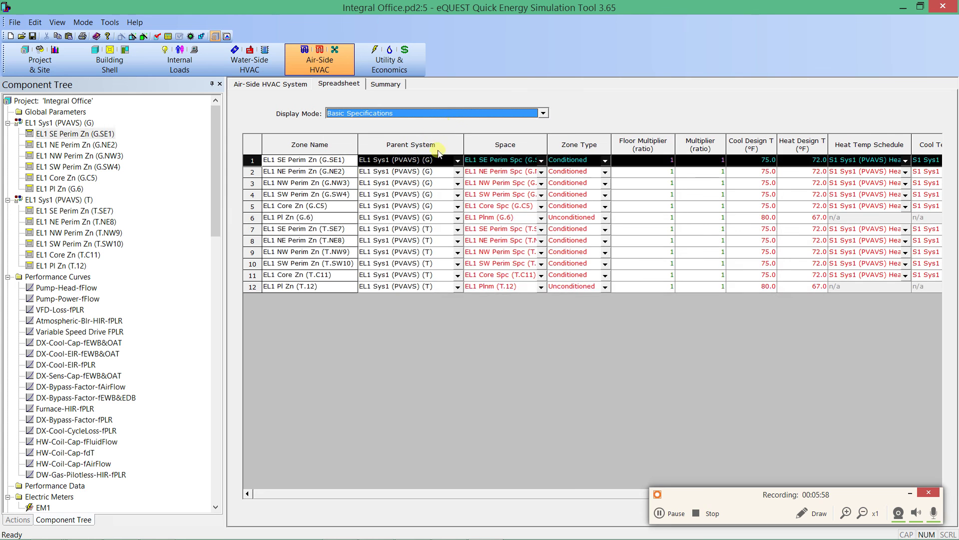
Step: Enter 74°F as the cooling design temperature for zone rows 1 through 5
left_click(767, 172)
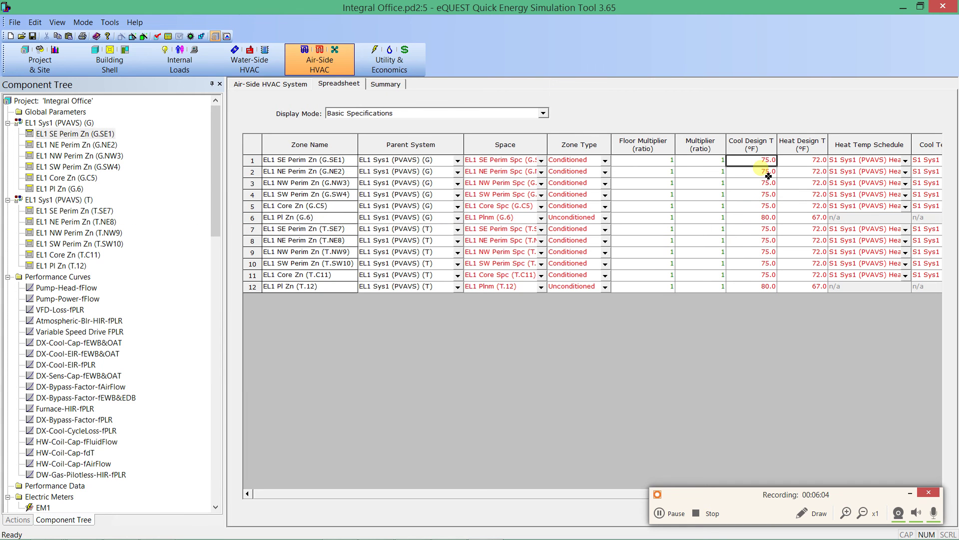
type("74")
key("Return")
key("Down")
key("ctrl+v")
key("Down")
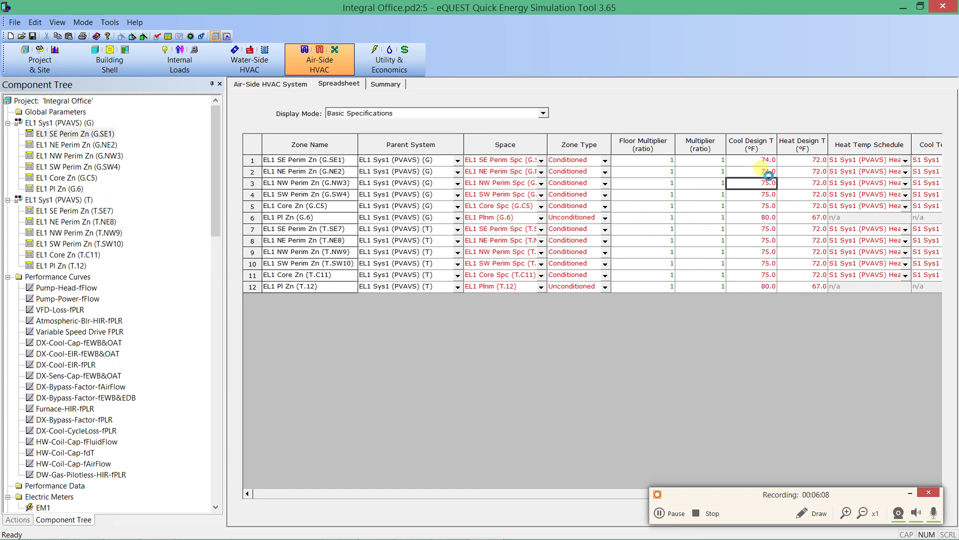
key("ctrl+v")
key("Down")
key("ctrl+v")
key("Down")
key("ctrl+v")
Step: Skip the plenum row and set rows 7 through 11 to 74°F cooling
key("Down")
key("Down")
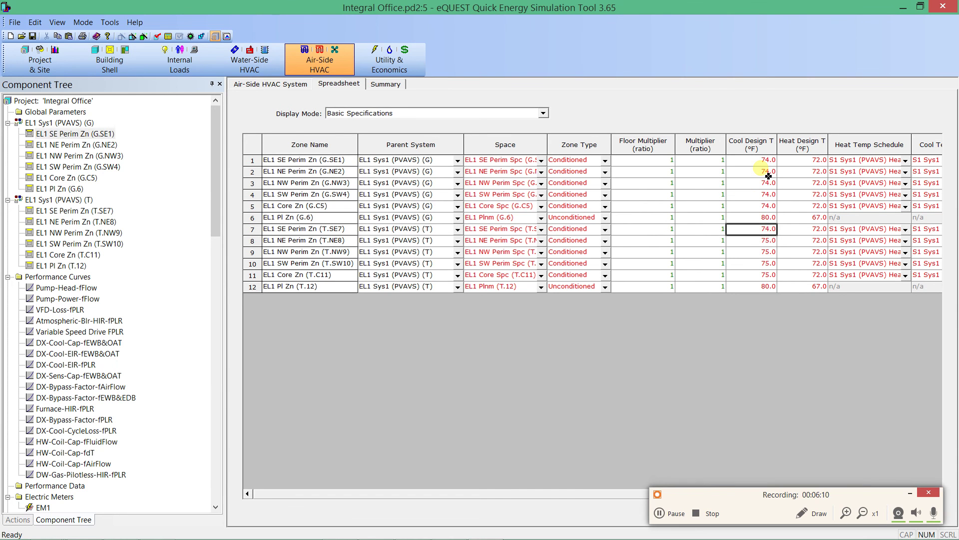
key("Down")
key("ctrl+v")
key("Down")
key("ctrl+v")
key("Down")
key("ctrl+v")
key("Down")
key("ctrl+v")
key("Down")
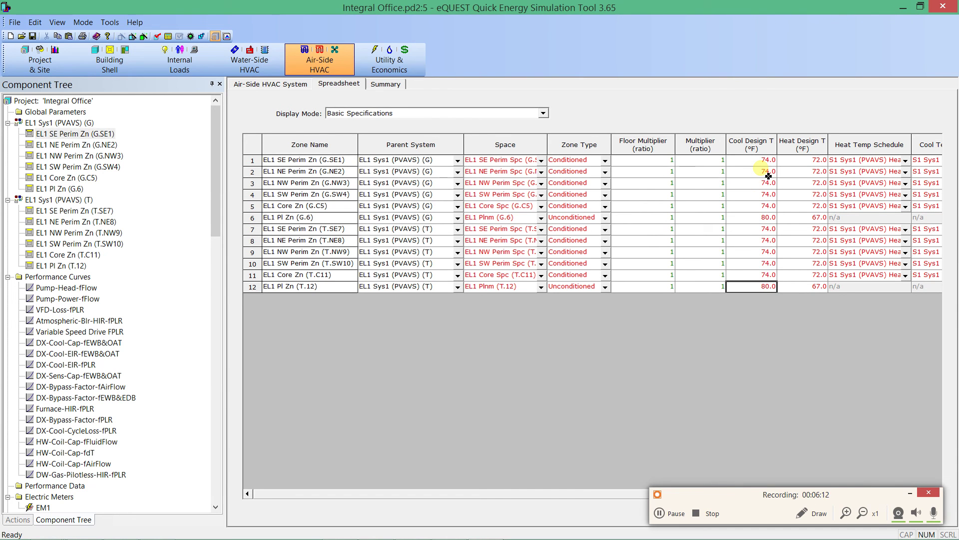
Step: Check the entered cooling design temperatures back at rows 1 and 2
left_click(768, 175)
left_click(753, 164)
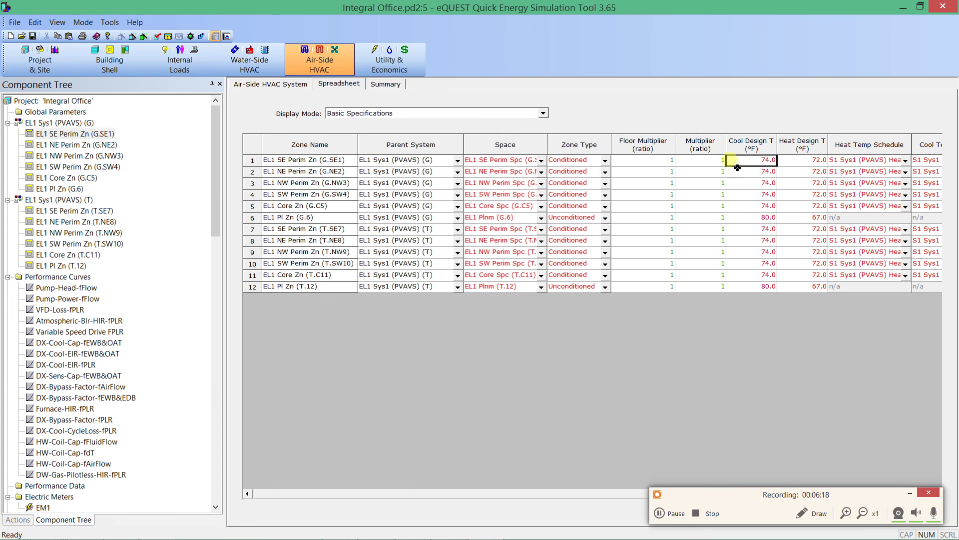
key("Down")
left_click(757, 160)
Step: Review EL1 NW Perim Spc's equipment loads, then reopen EL1 SE Perim Zn's air-side parameters
left_click(178, 58)
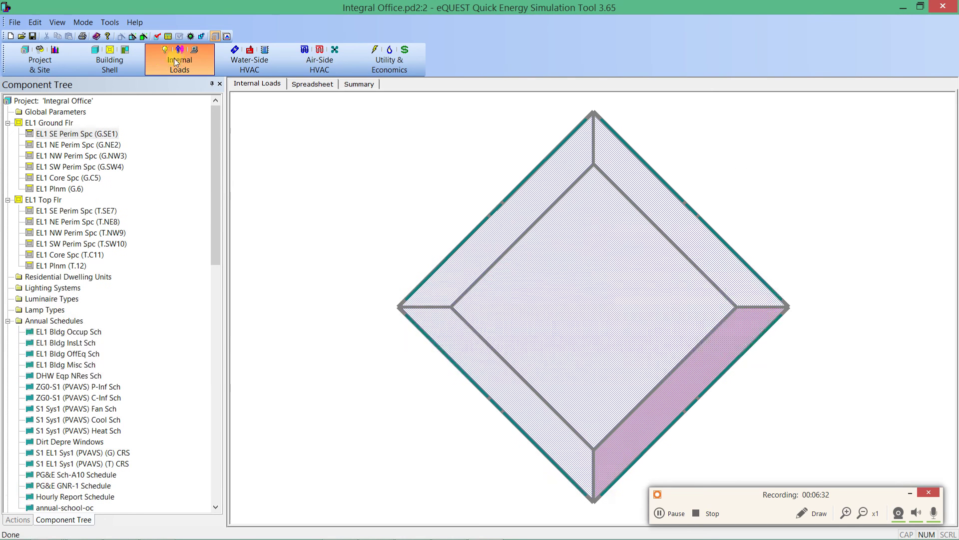
left_click(40, 158)
double_click(40, 156)
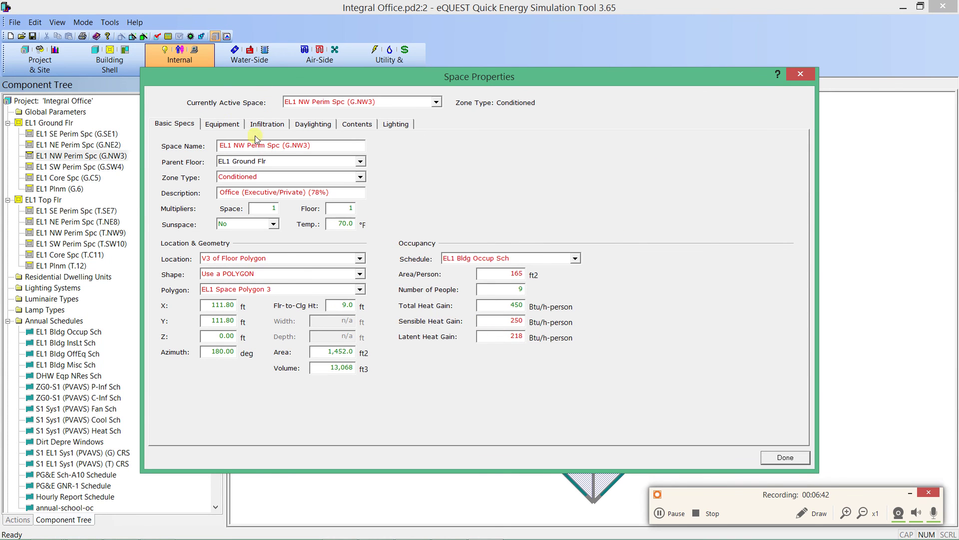
left_click(226, 124)
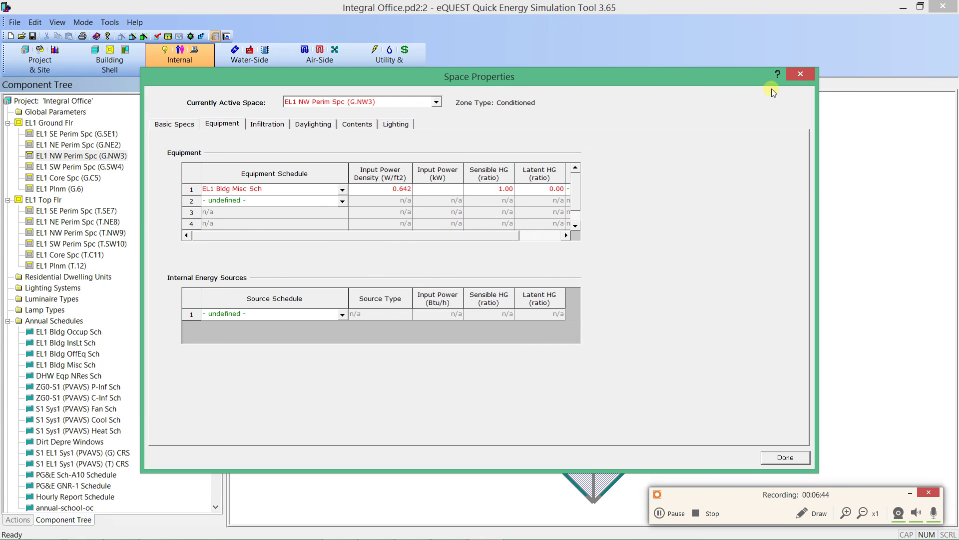
left_click(800, 74)
left_click(300, 65)
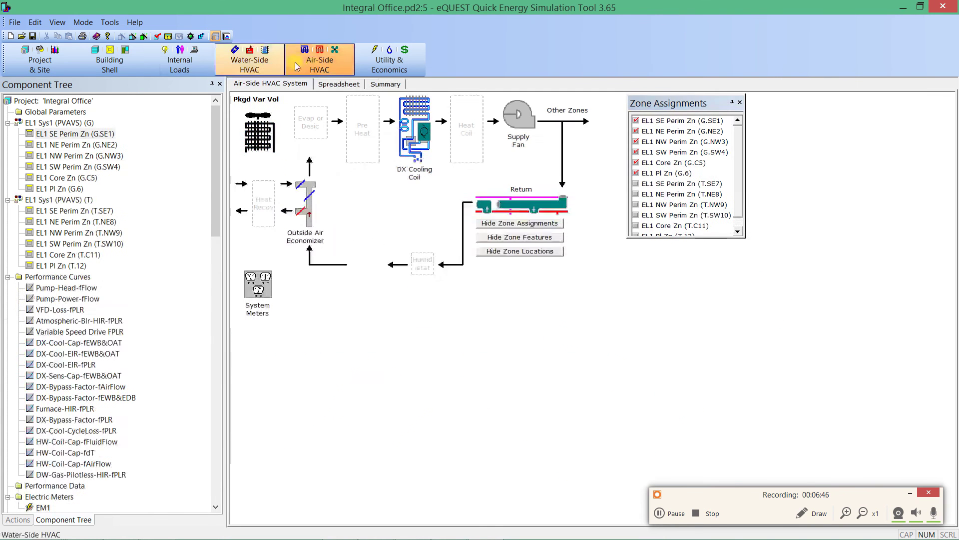
double_click(75, 134)
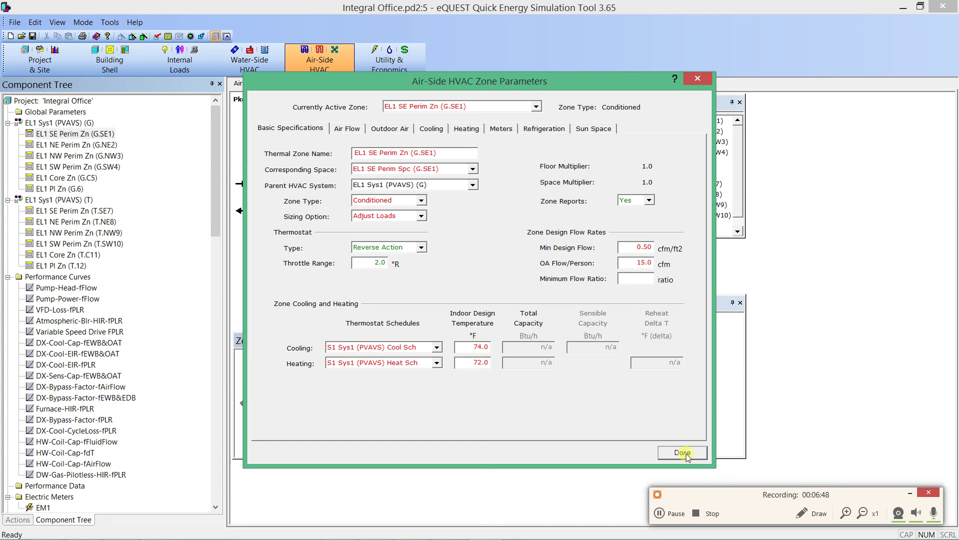